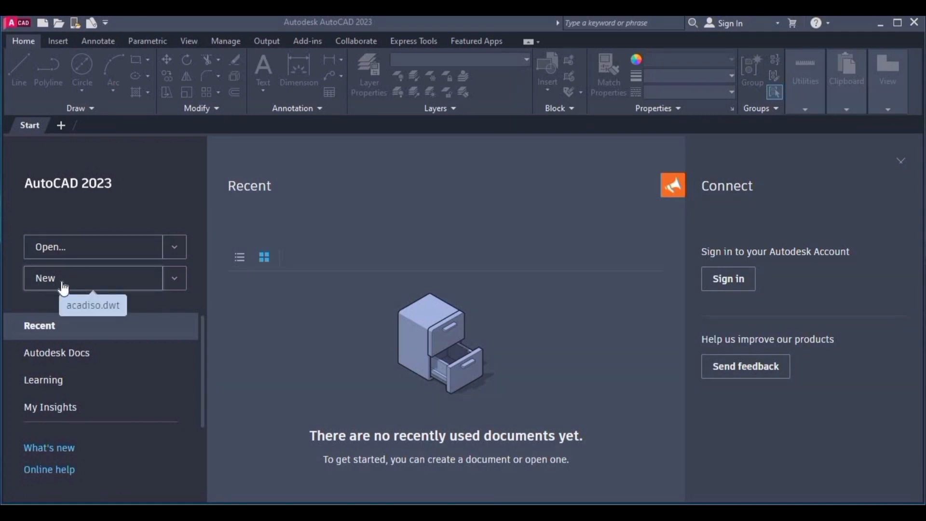
# Create a new drawing from the acadiso.dwt template
pyautogui.click(173, 284)
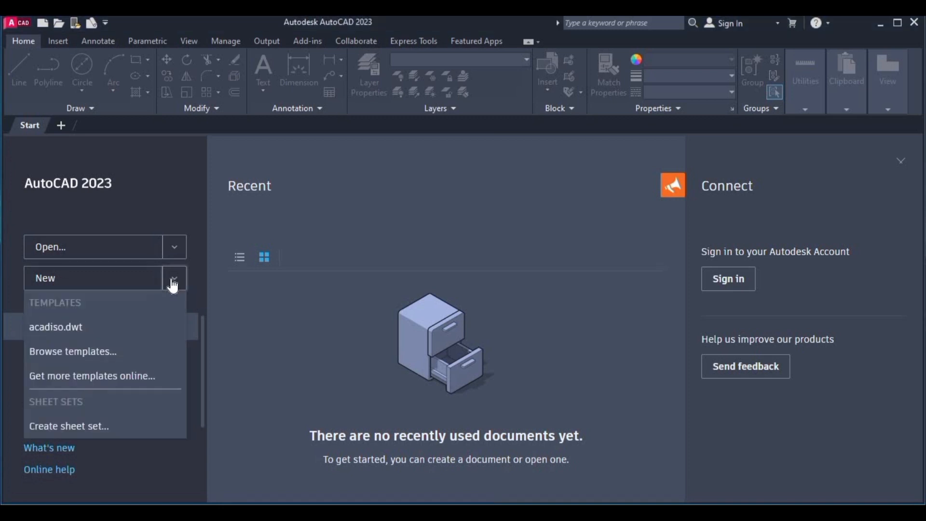
pyautogui.click(71, 333)
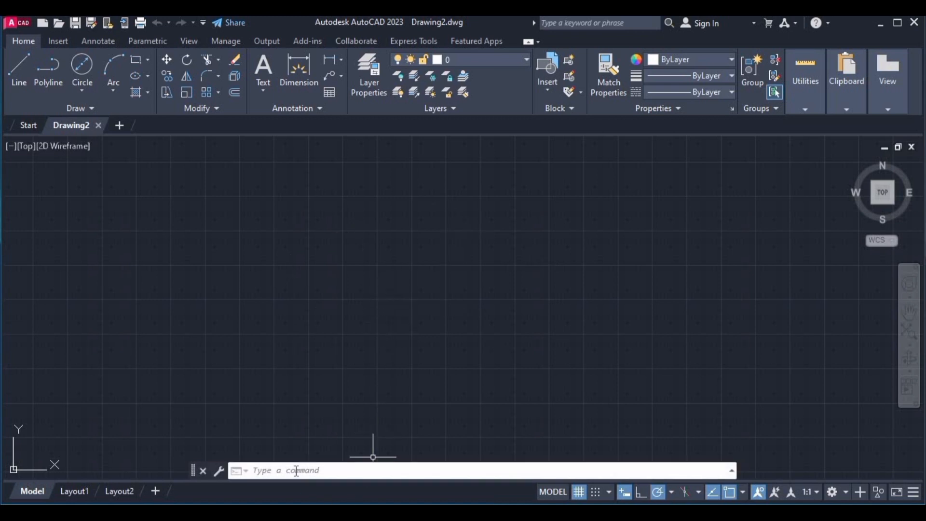
# Open the drawing units settings and set the length type to Decimal with a precision of 0.00
pyautogui.write('uhn')
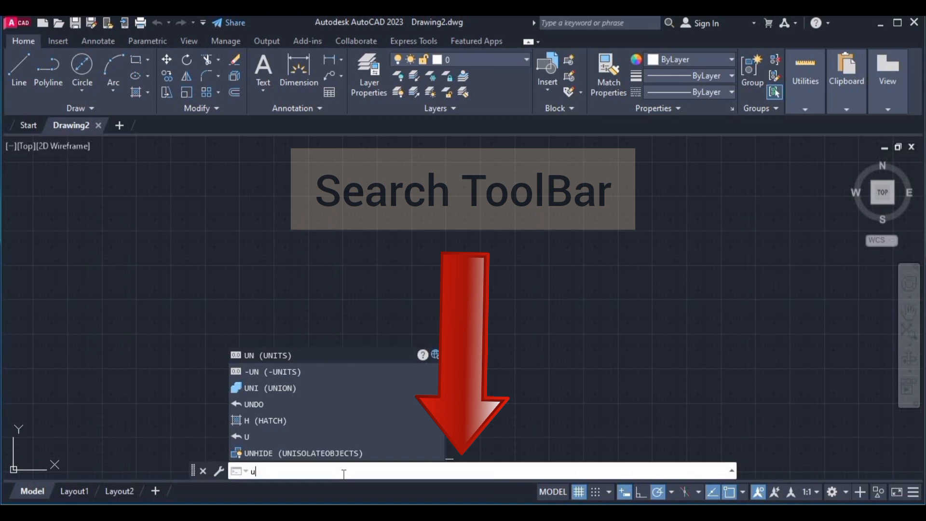
pyautogui.press('BackSpace')
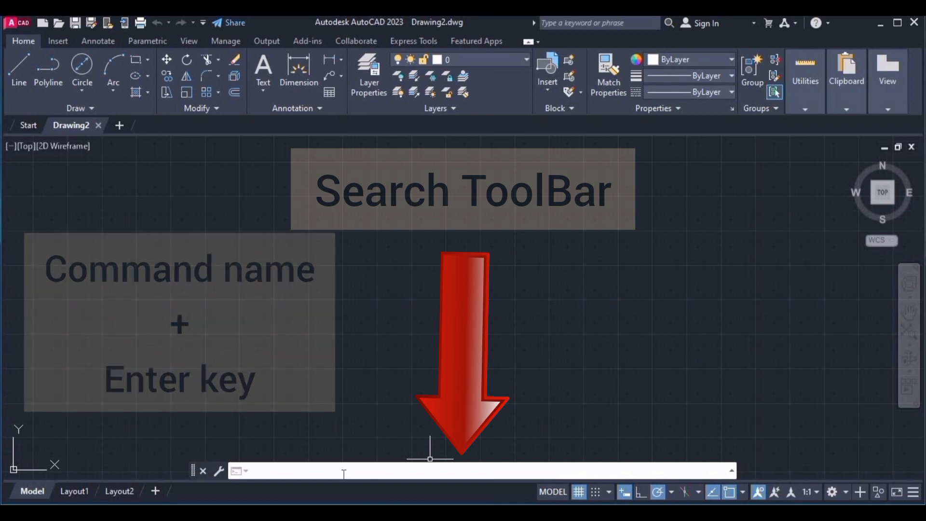
pyautogui.write('UN')
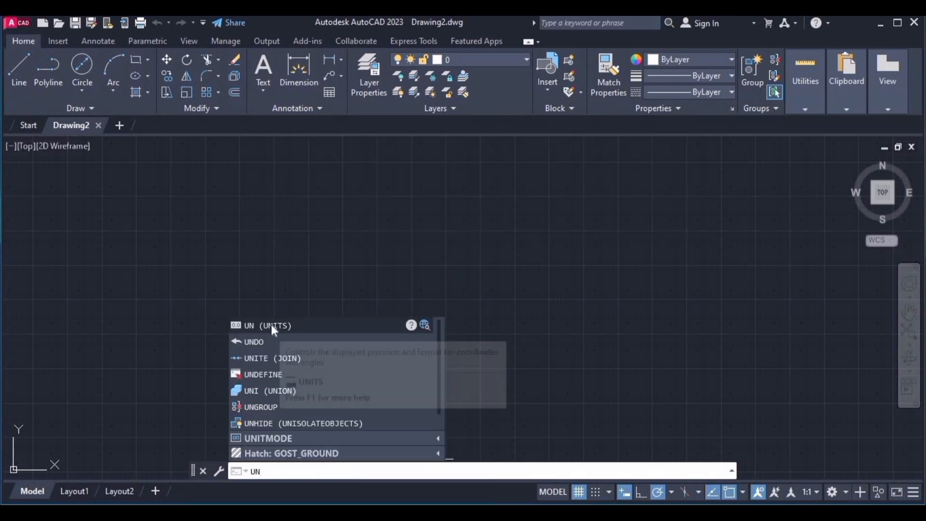
pyautogui.press('Return')
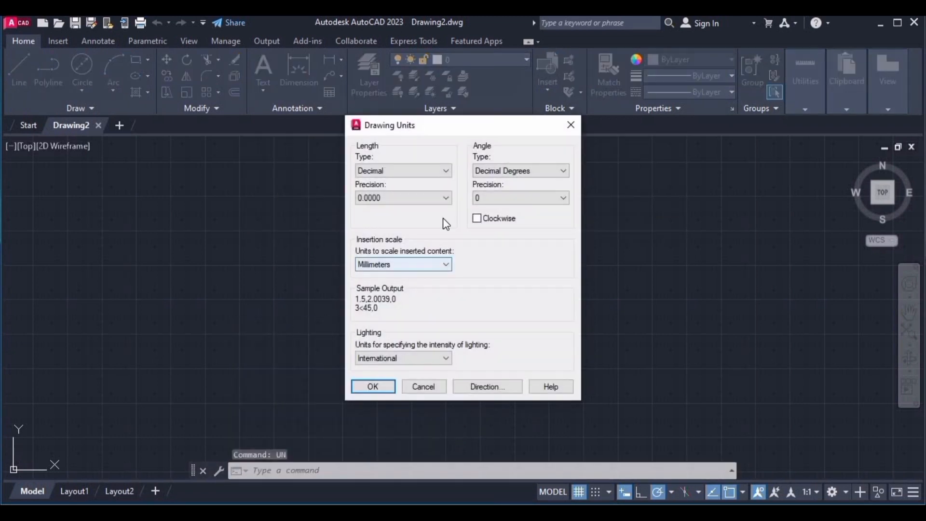
pyautogui.click(446, 171)
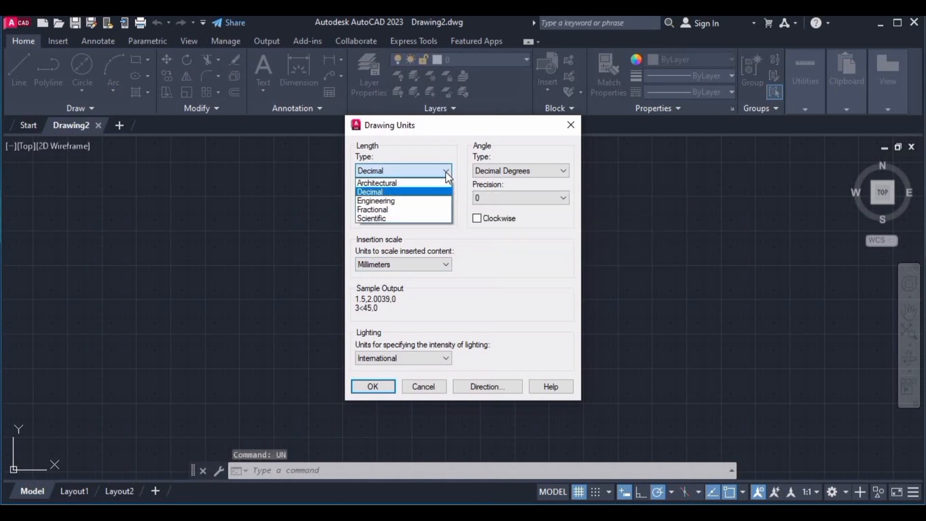
pyautogui.click(377, 192)
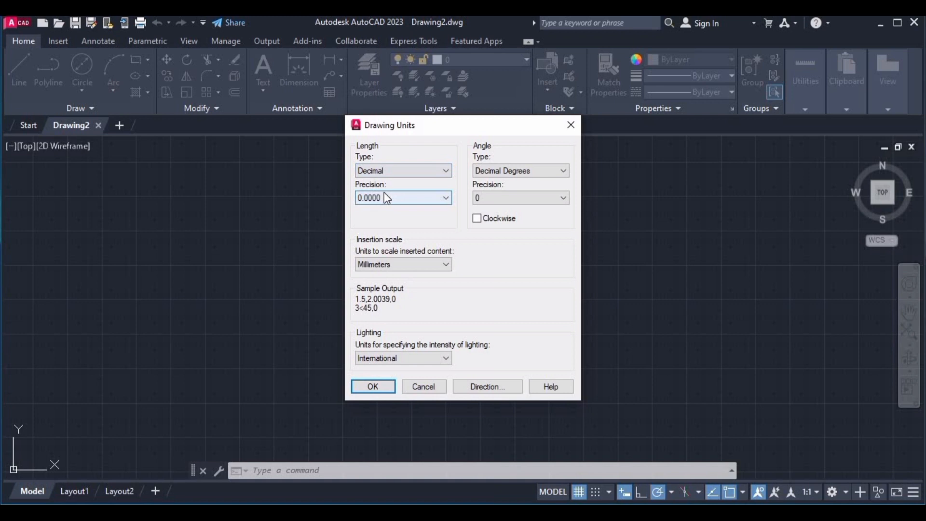
pyautogui.click(445, 198)
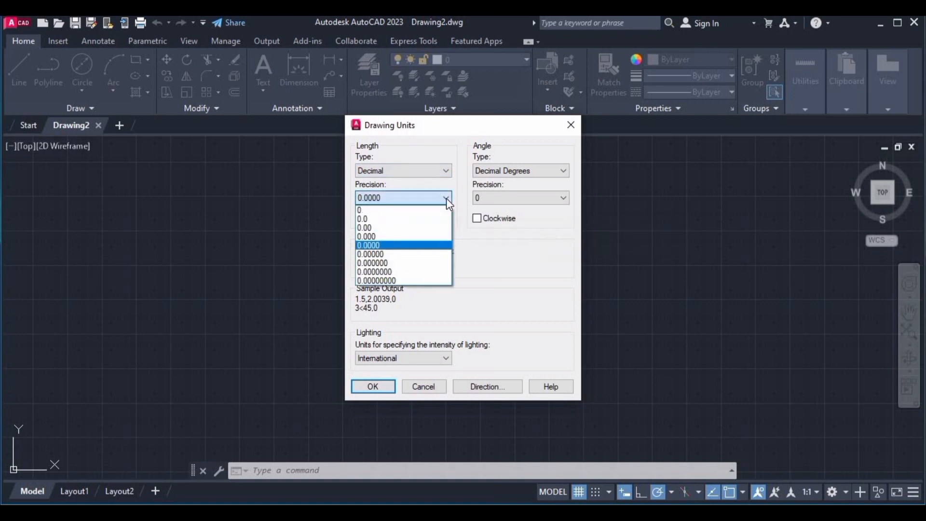
pyautogui.click(365, 228)
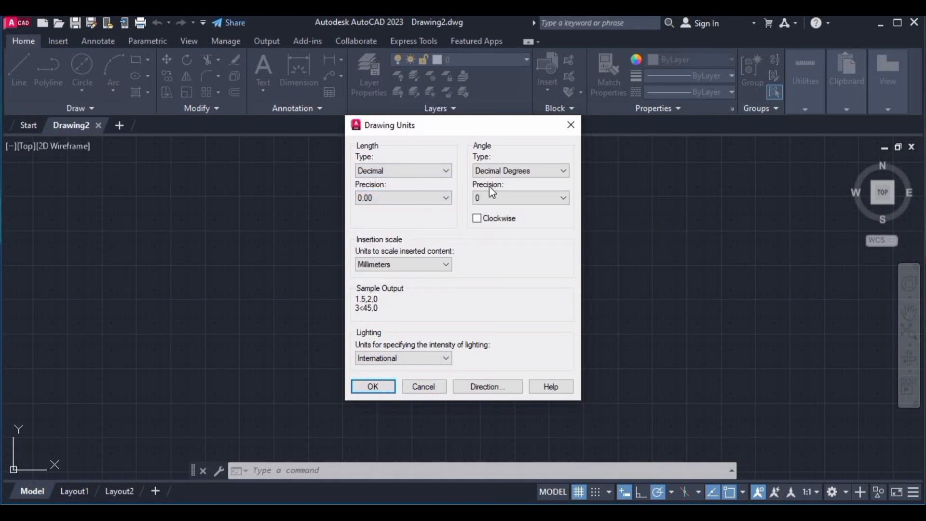
# Set the angle precision to 0.00 with Millimeters as the insertion scale, and apply the drawing units
pyautogui.click(563, 172)
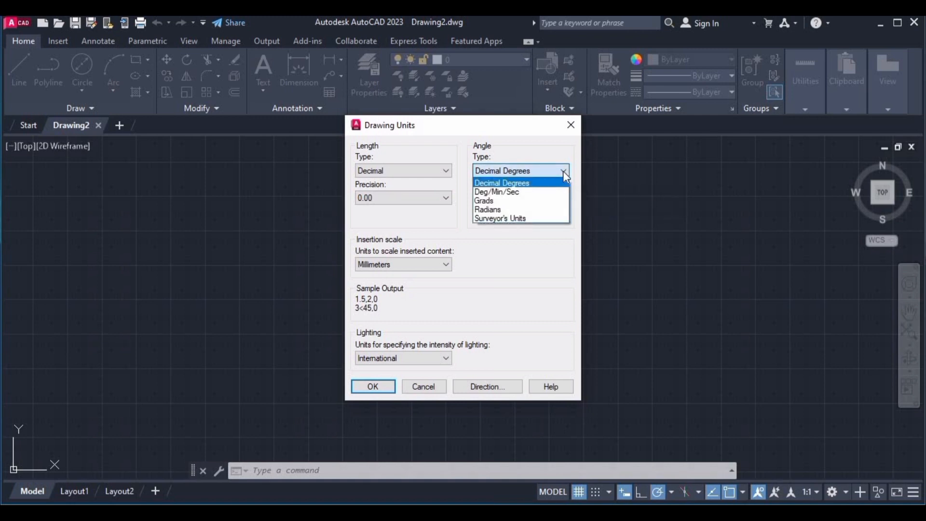
pyautogui.click(563, 171)
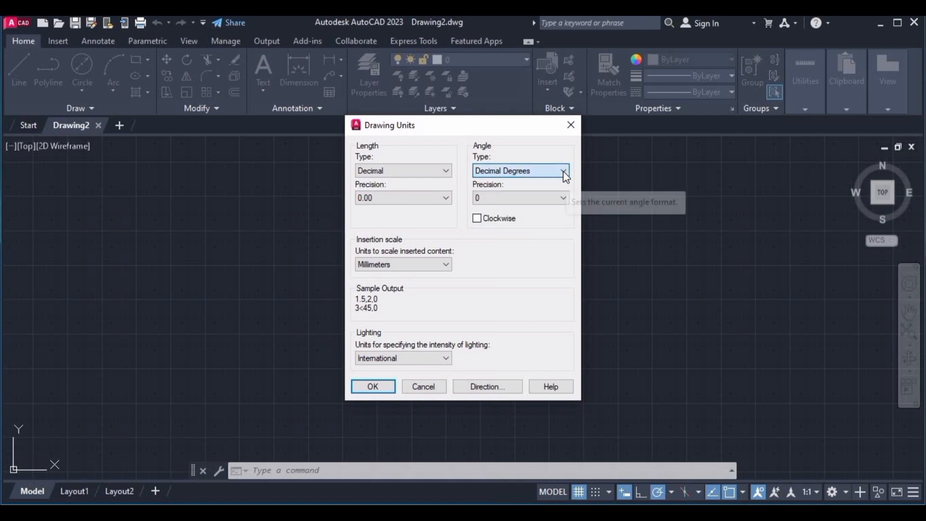
pyautogui.click(563, 198)
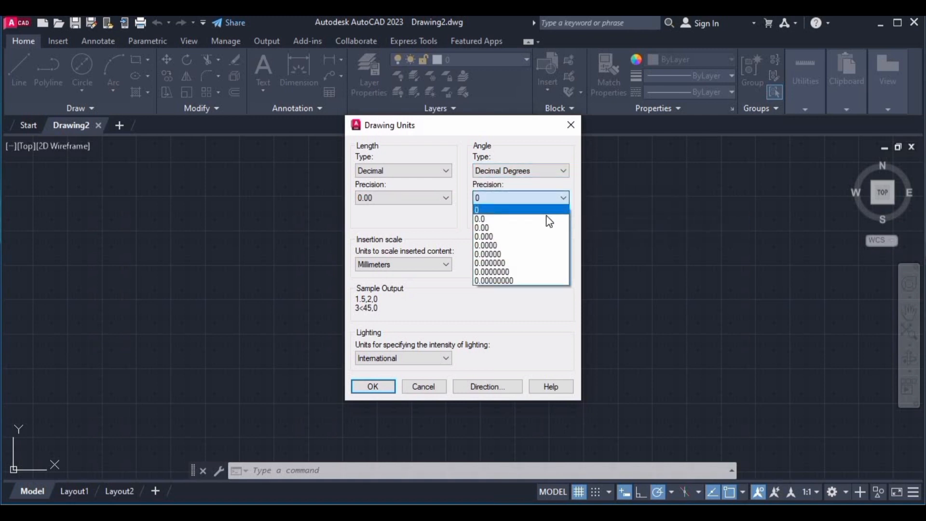
pyautogui.click(530, 228)
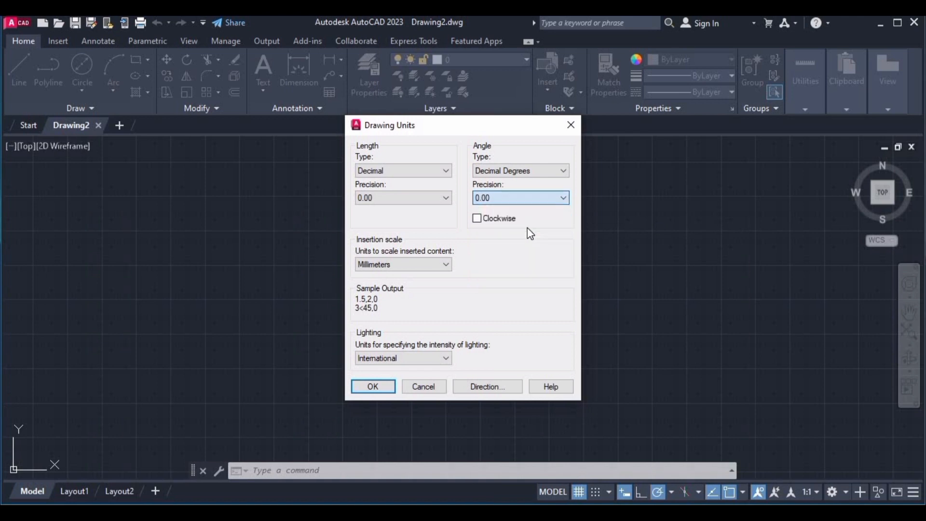
pyautogui.click(445, 265)
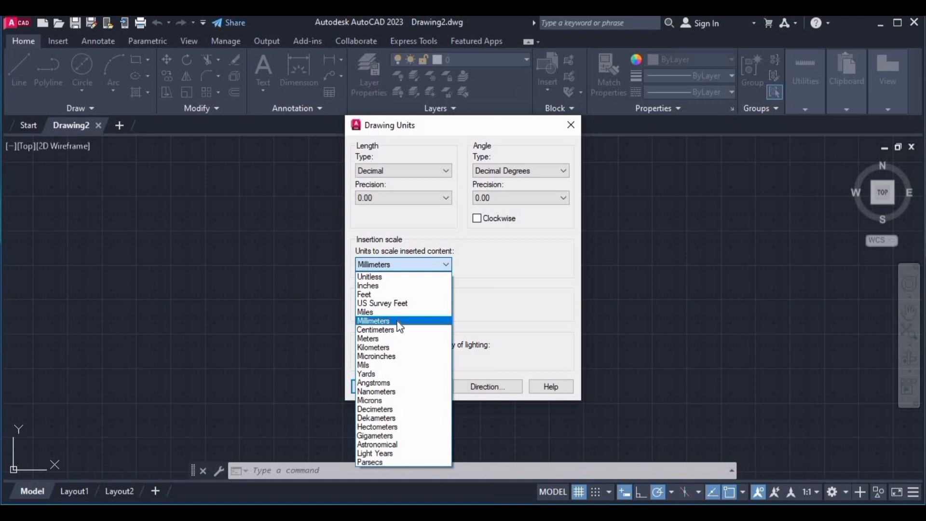
pyautogui.click(417, 322)
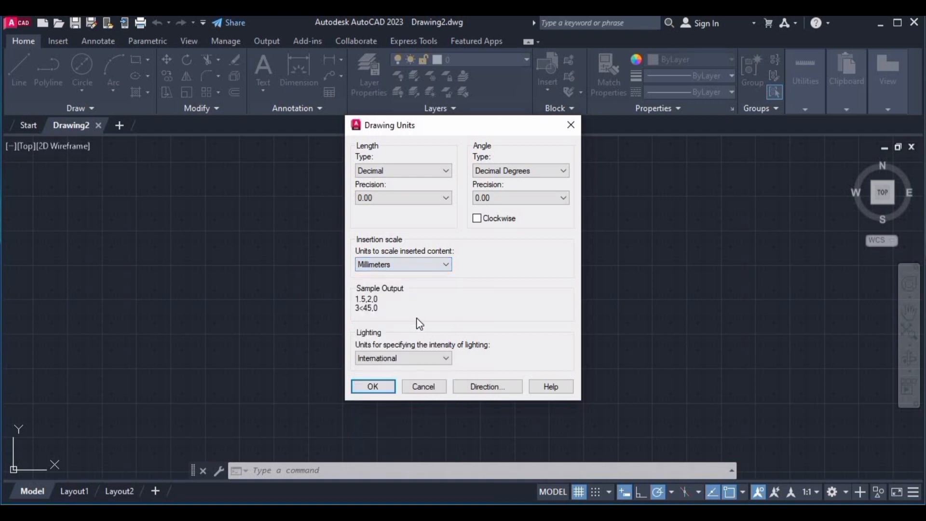
pyautogui.click(380, 389)
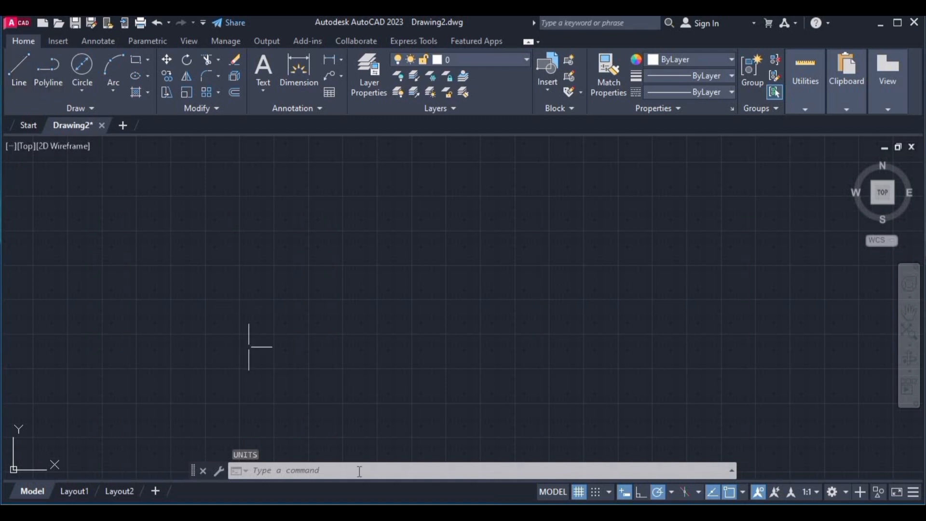
# Draw three connected 1000 mm lines with the Line command: one rightward, one upward and one back leftward, forming an open square
pyautogui.click(316, 474)
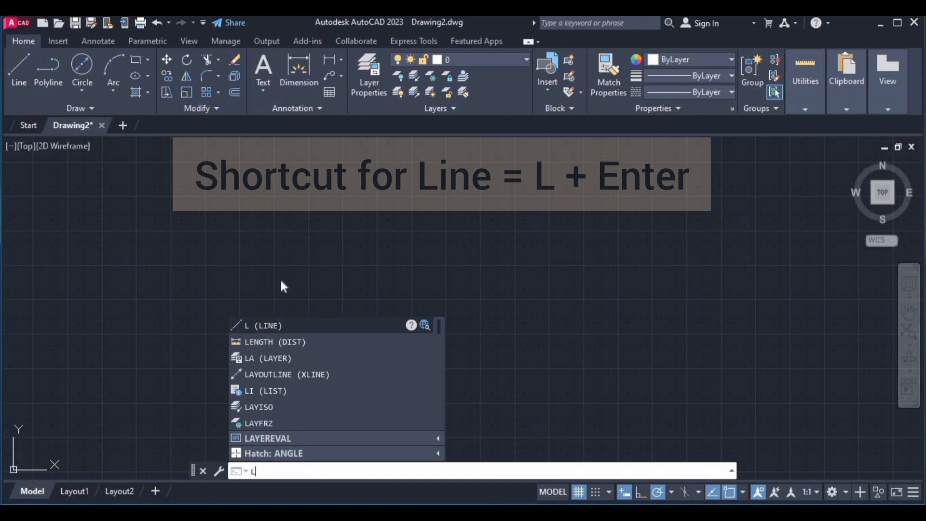
pyautogui.write('L')
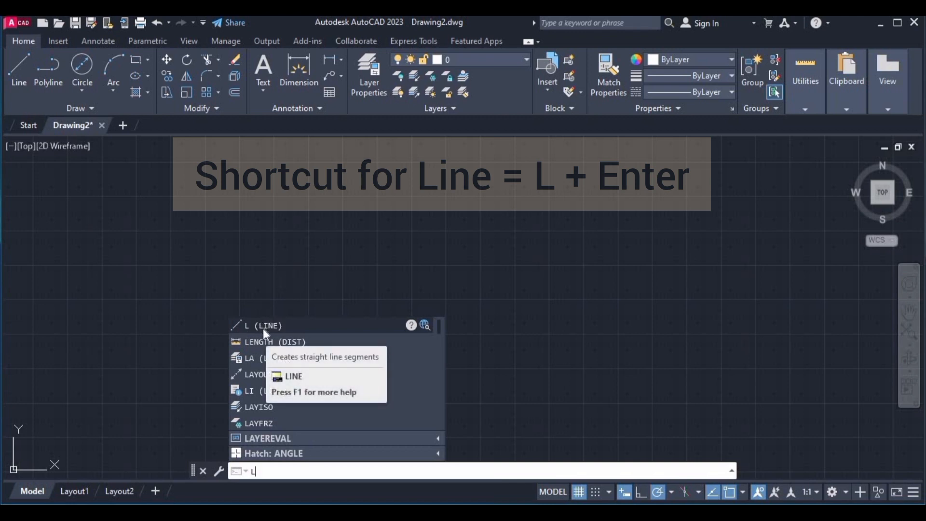
pyautogui.press('Return')
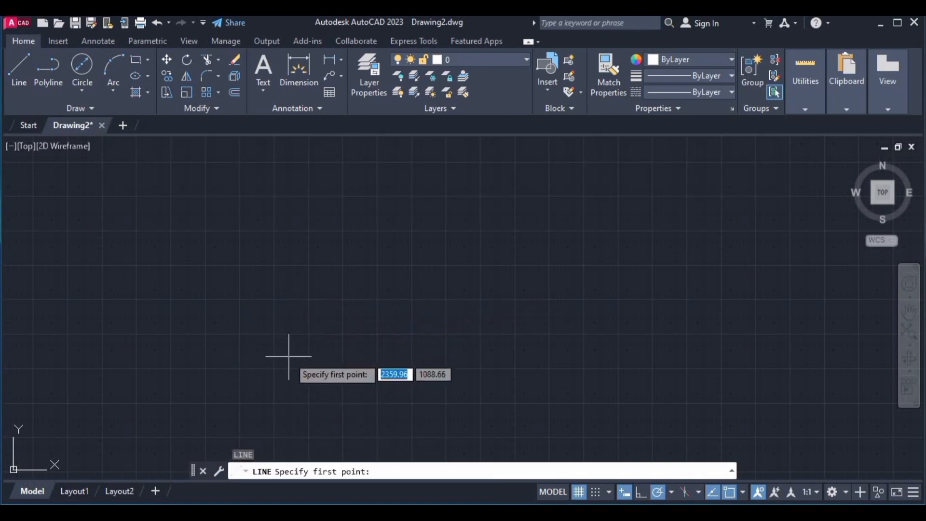
pyautogui.click(299, 351)
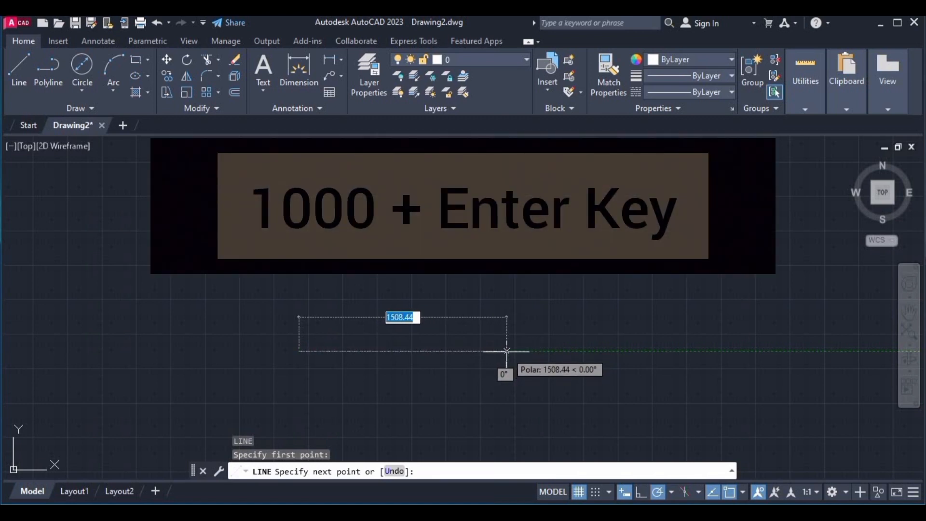
pyautogui.write('1000')
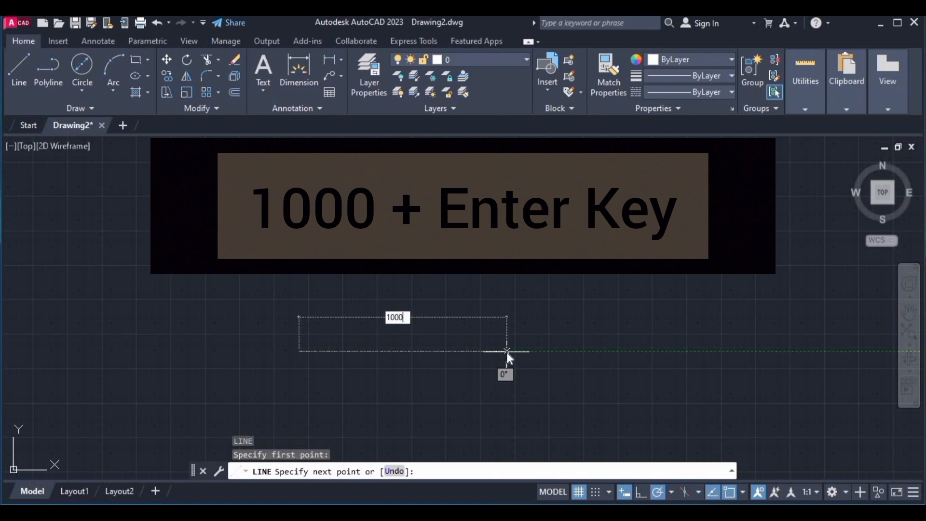
pyautogui.press('Return')
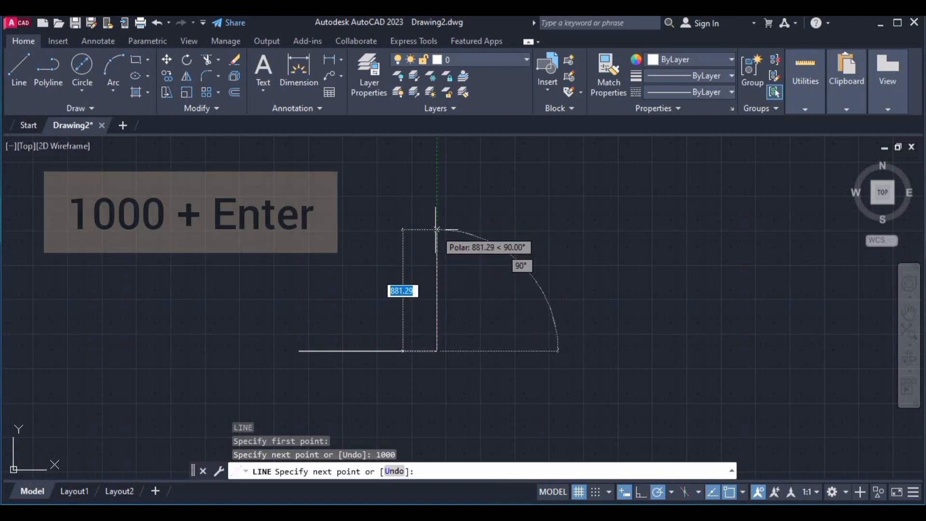
pyautogui.write('1000')
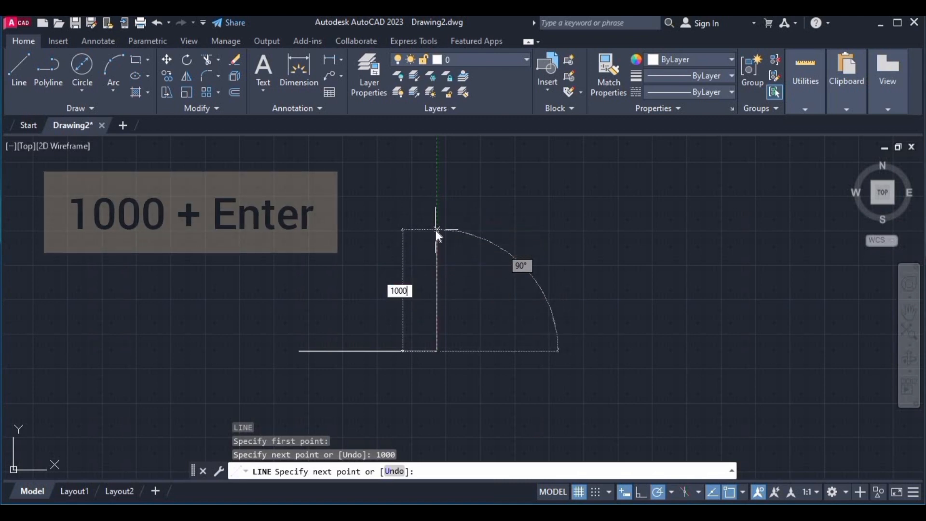
pyautogui.press('Return')
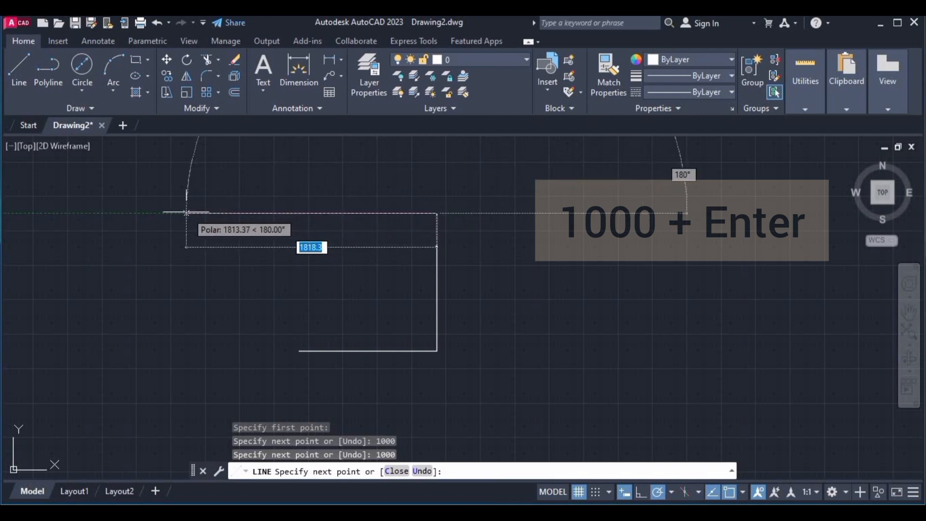
pyautogui.write('1000')
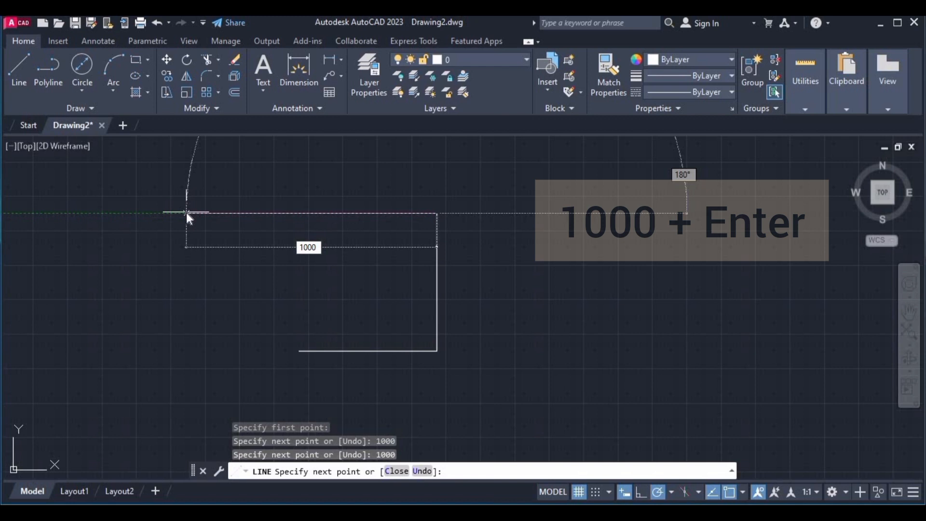
pyautogui.press('Return')
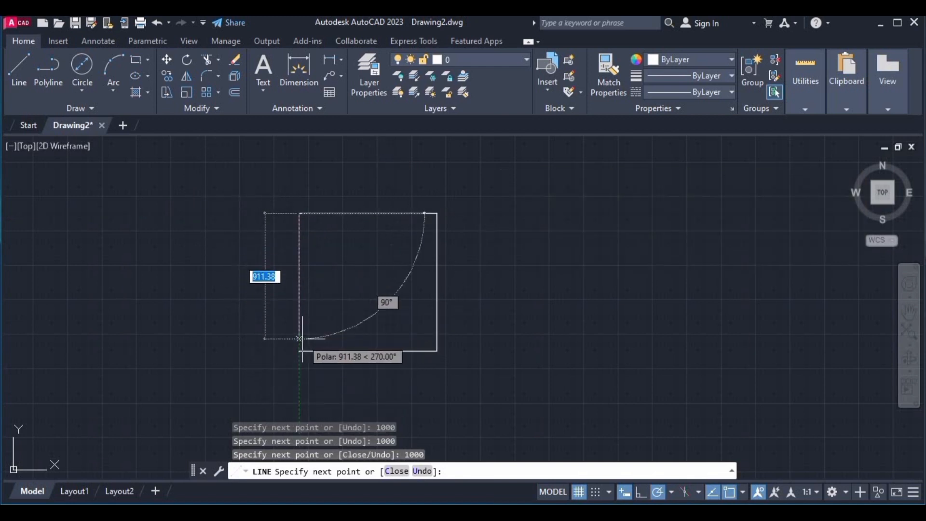
# Complete the square by drawing its left edge down to the start point of the first line, and end the Line command
pyautogui.scroll(-2, 301, 339)
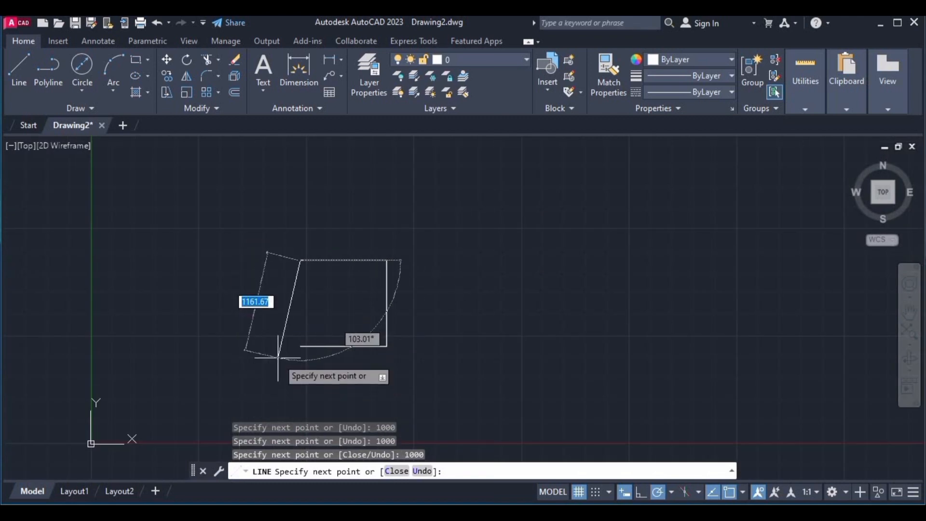
pyautogui.scroll(-3, 289, 347)
pyautogui.scroll(7, 289, 419)
pyautogui.scroll(4, 290, 415)
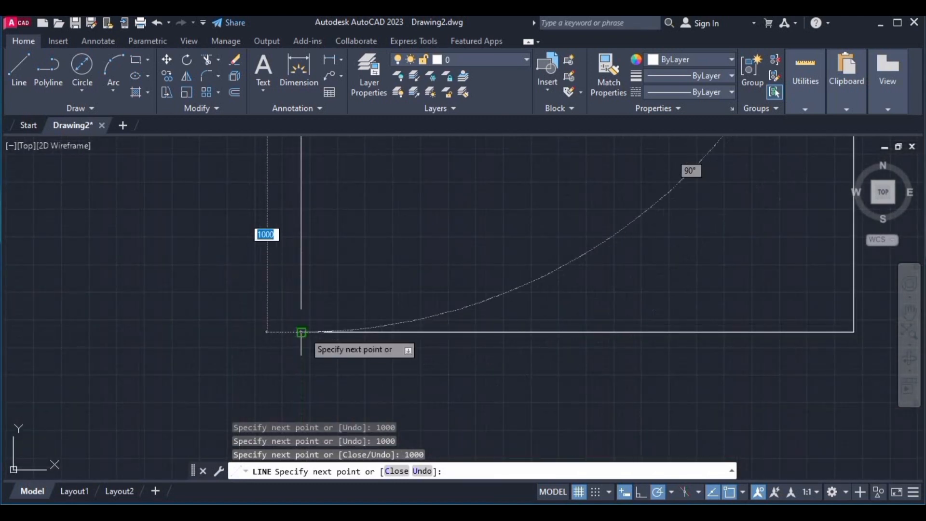
pyautogui.scroll(1, 300, 332)
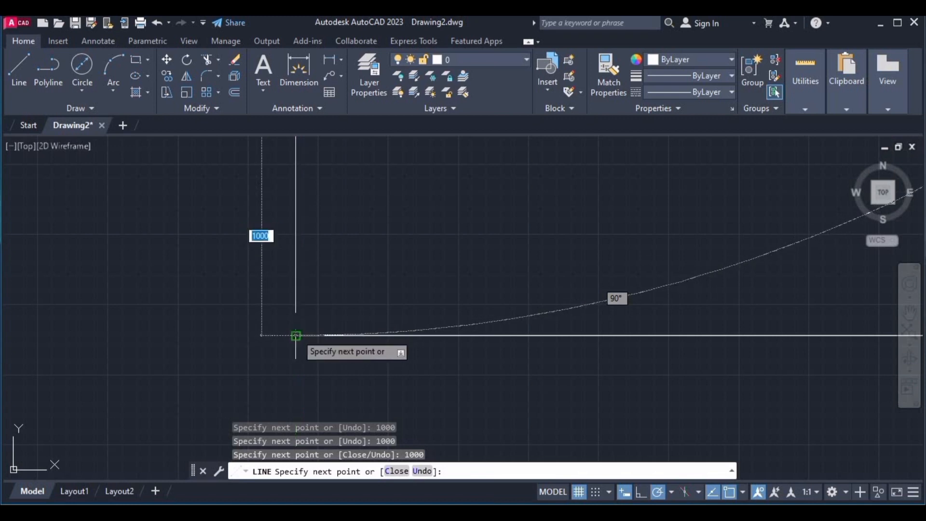
pyautogui.click(295, 334)
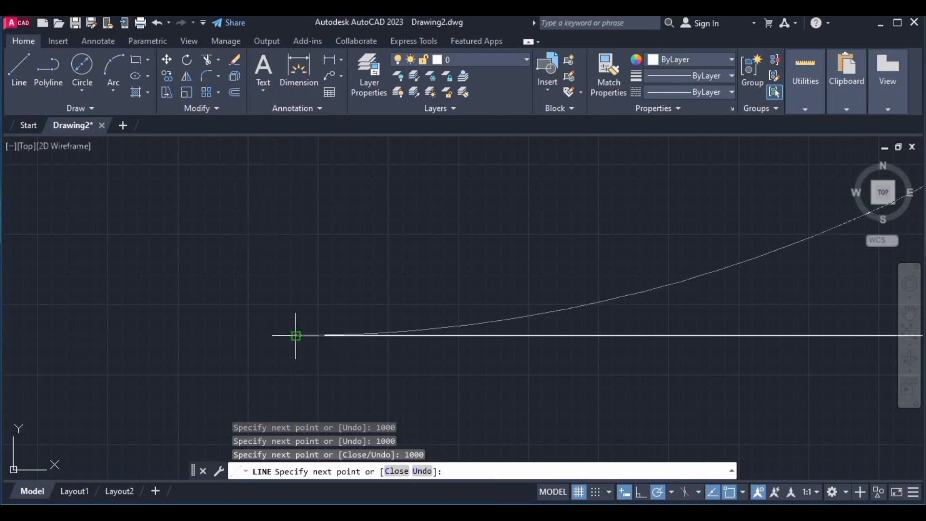
pyautogui.press('Escape')
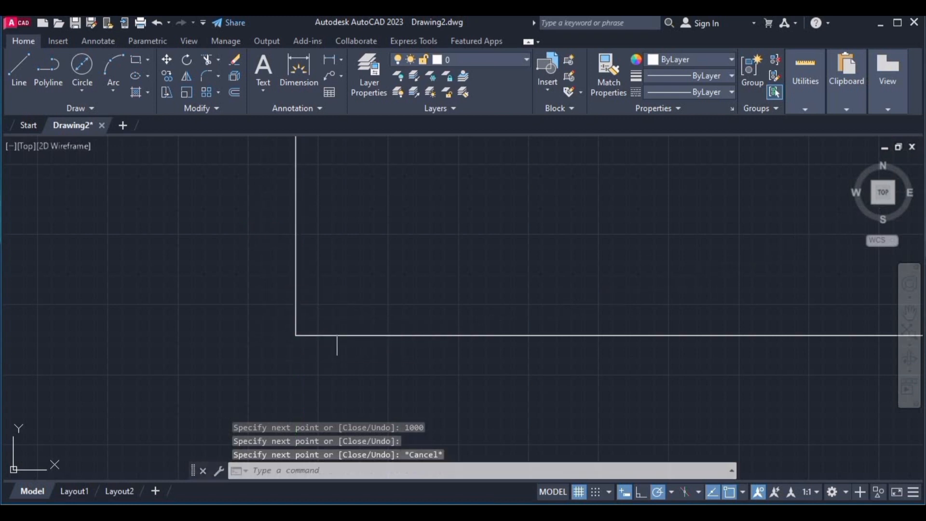
pyautogui.scroll(-1, 331, 337)
pyautogui.scroll(5, 331, 334)
pyautogui.scroll(-5, 443, 235)
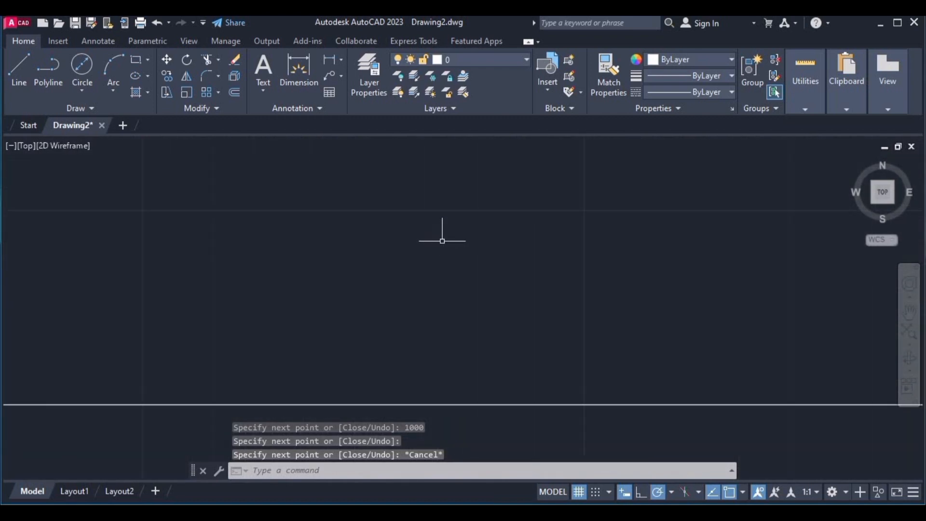
pyautogui.moveTo(440, 244); pyautogui.dragTo(604, 205, button='middle')
pyautogui.scroll(-2, 616, 162)
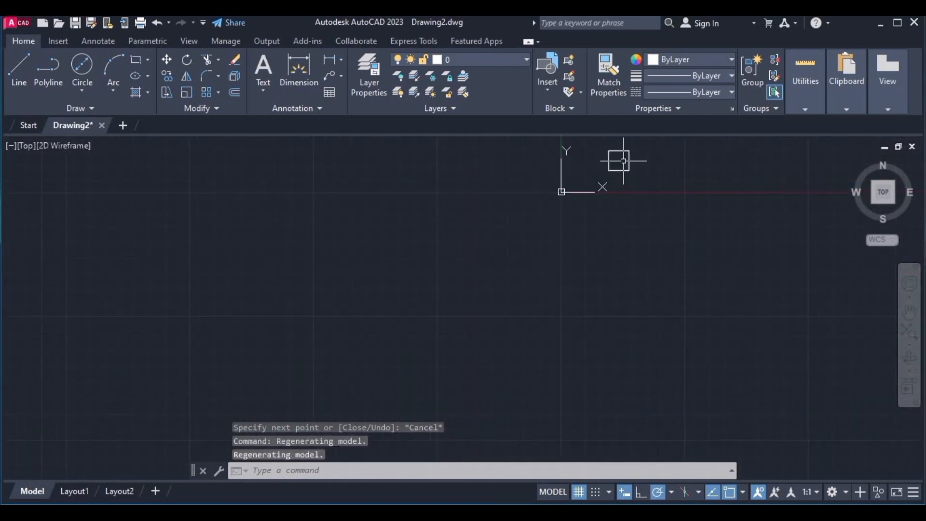
pyautogui.scroll(4, 627, 149)
pyautogui.scroll(-5, 616, 149)
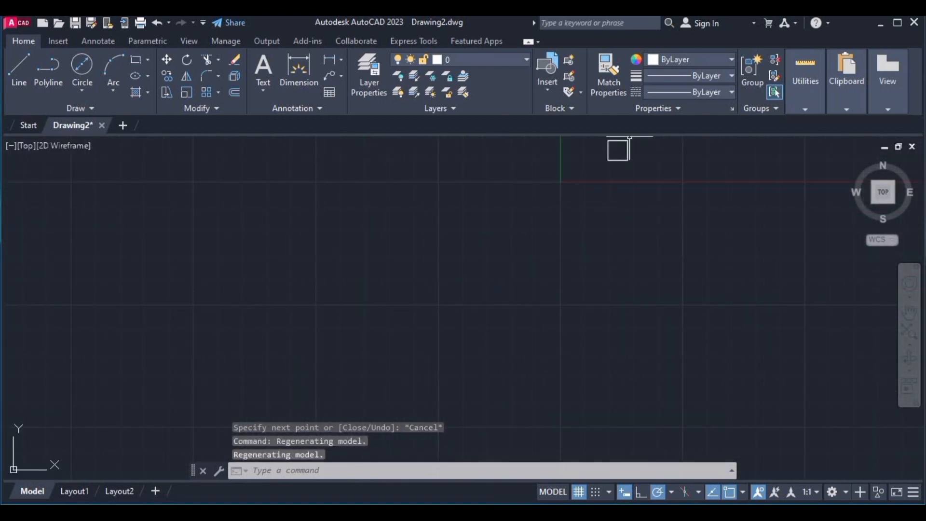
# Bring the square into full view and examine the status bar customization list for Dynamic Input and the other drawing aids
pyautogui.scroll(5, 630, 140)
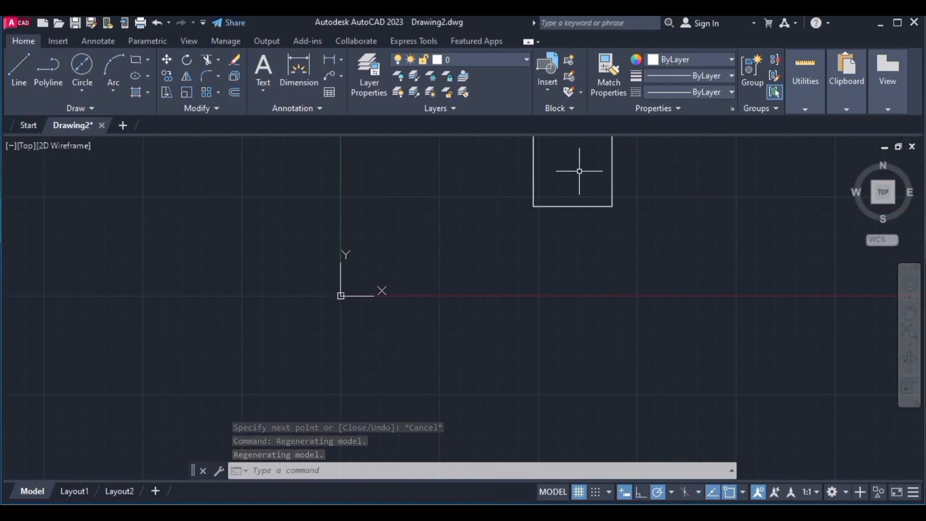
pyautogui.scroll(5, 580, 170)
pyautogui.moveTo(578, 172); pyautogui.dragTo(420, 331, button='middle')
pyautogui.scroll(-2, 449, 309)
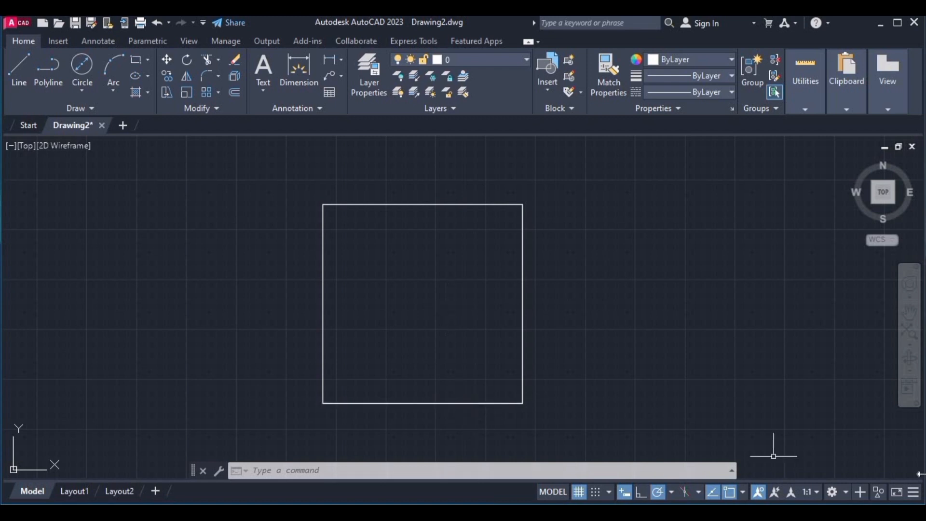
pyautogui.click(913, 492)
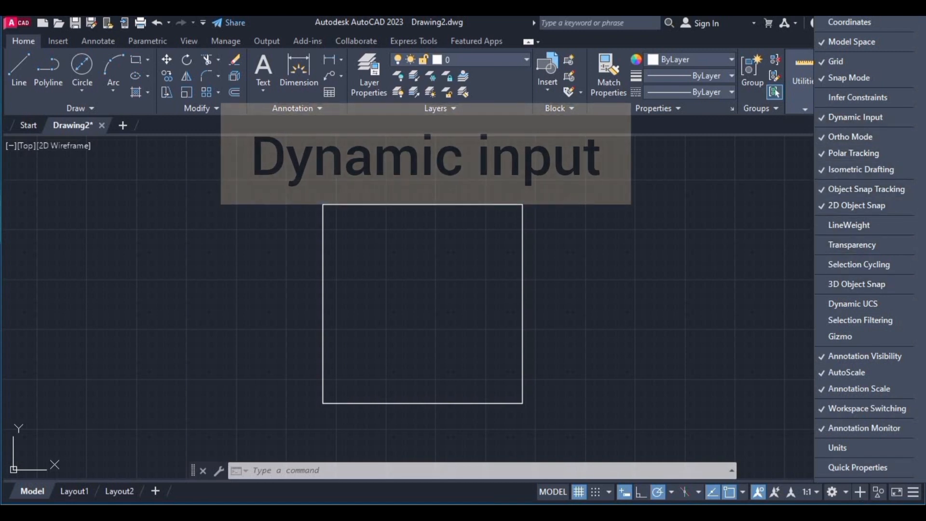
pyautogui.click(707, 269)
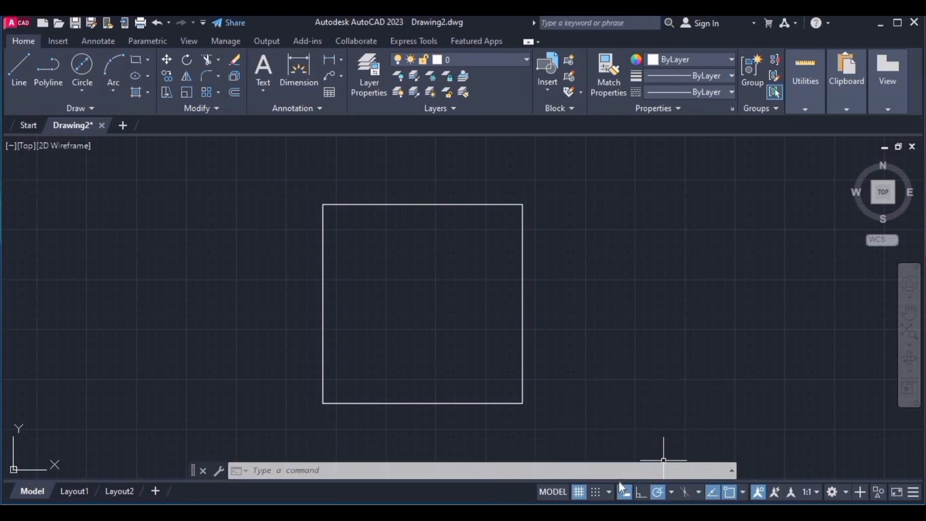
# Try the Line command with Dynamic Input turned off, and turn Dynamic Input back on
pyautogui.click(623, 490)
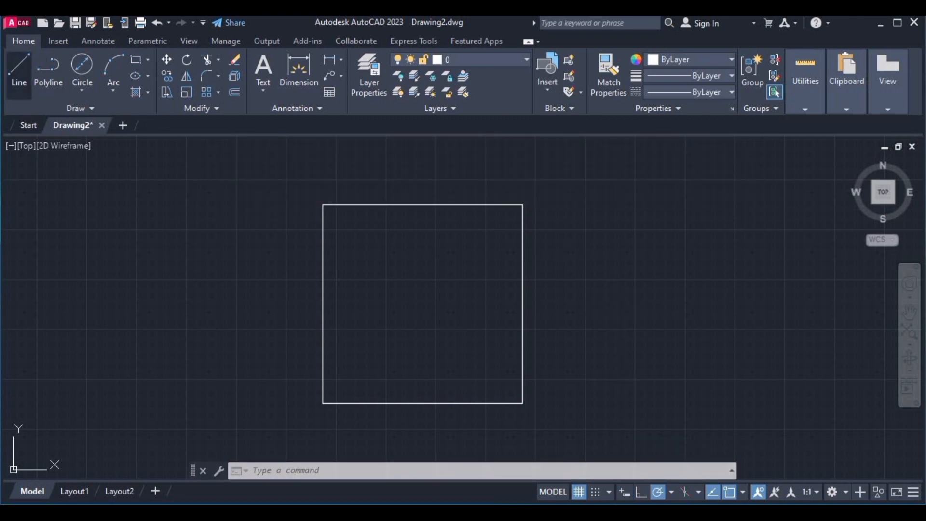
pyautogui.click(14, 70)
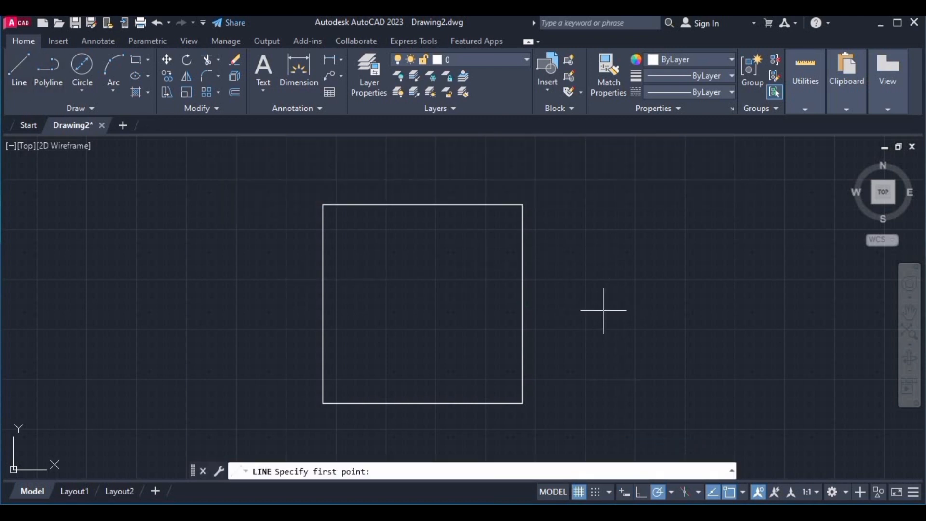
pyautogui.click(623, 492)
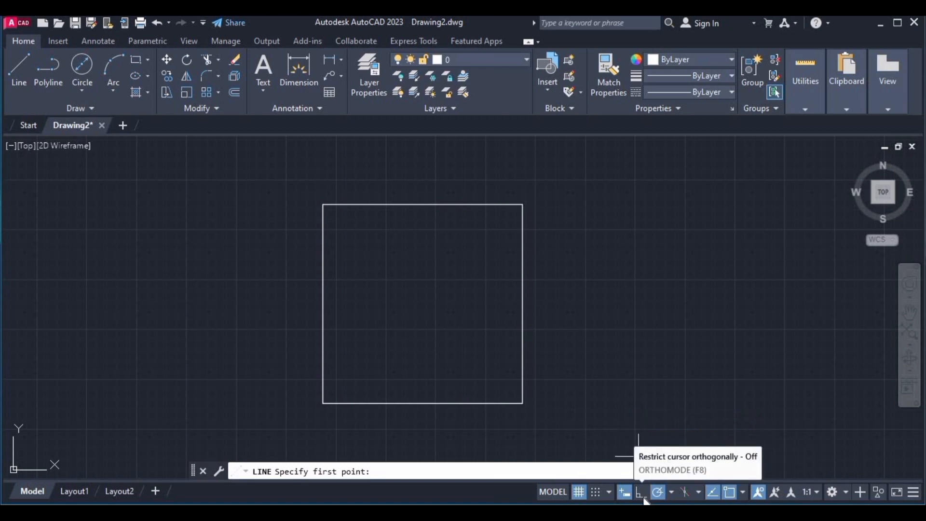
# Draw a diagonal line from the square's lower-left corner to its upper-right corner, and end the Line command
pyautogui.click(20, 73)
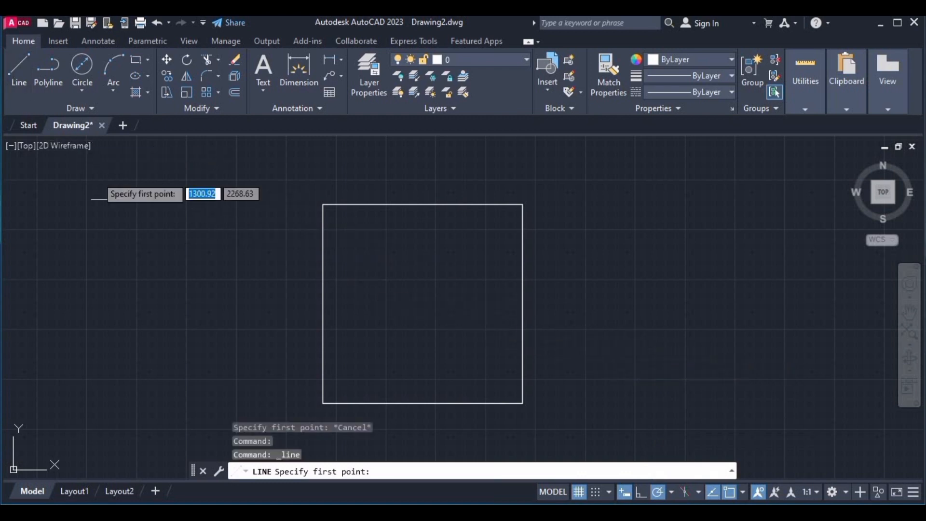
pyautogui.click(322, 403)
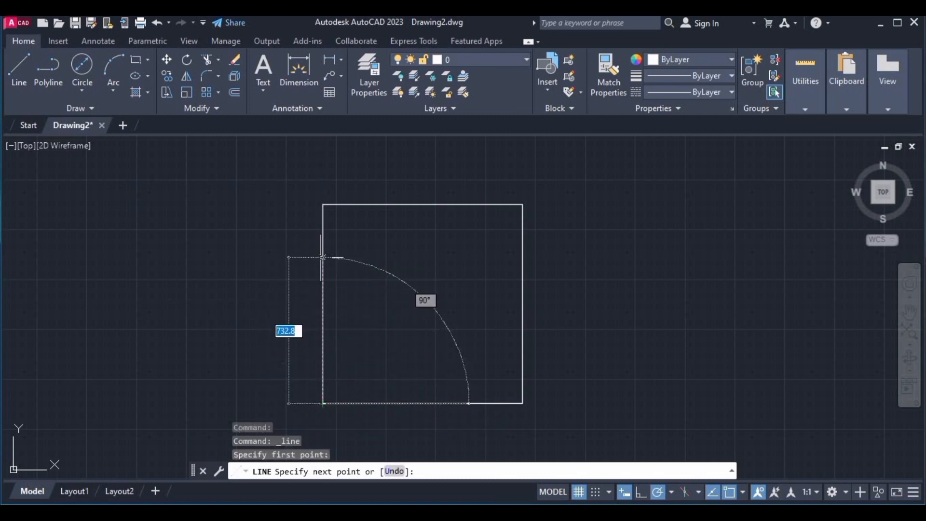
pyautogui.click(521, 205)
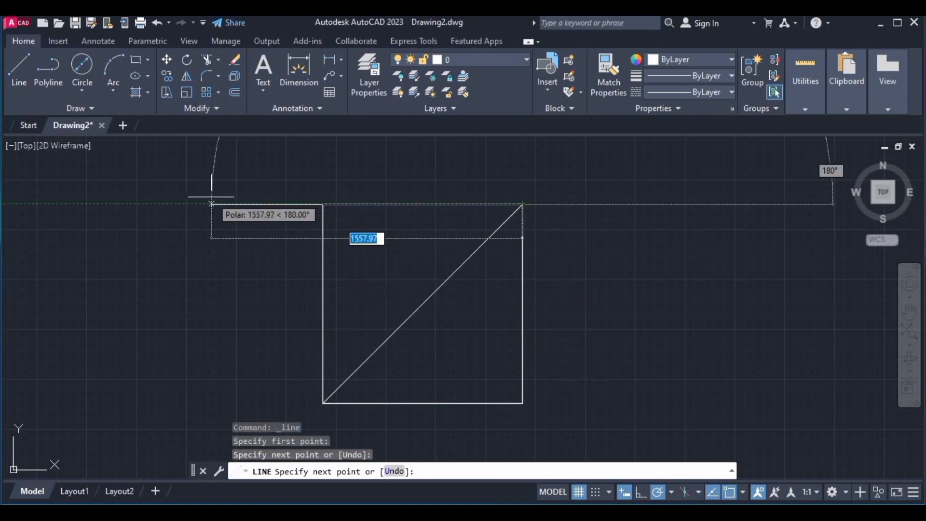
pyautogui.press('Escape')
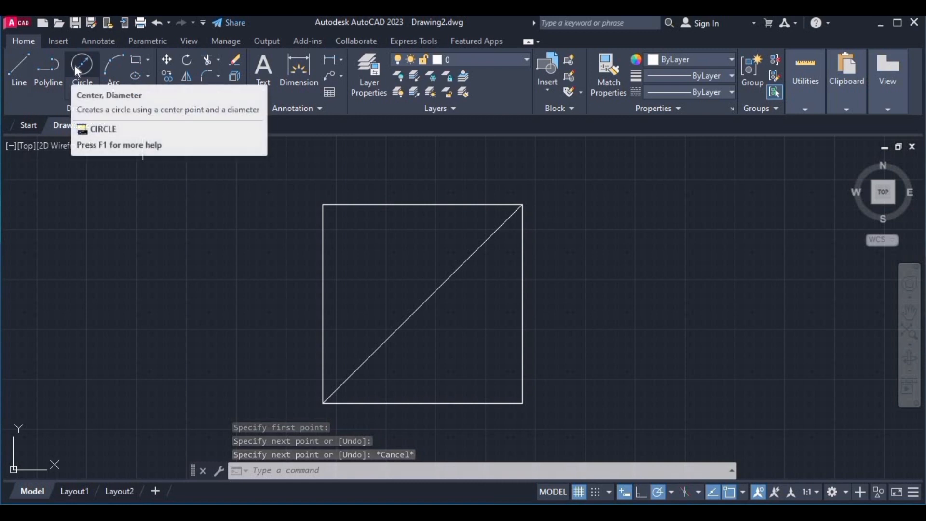
# Try locating a Center, Diameter circle's center with the Midpoint object snap disabled, and enable that snap again
pyautogui.click(79, 92)
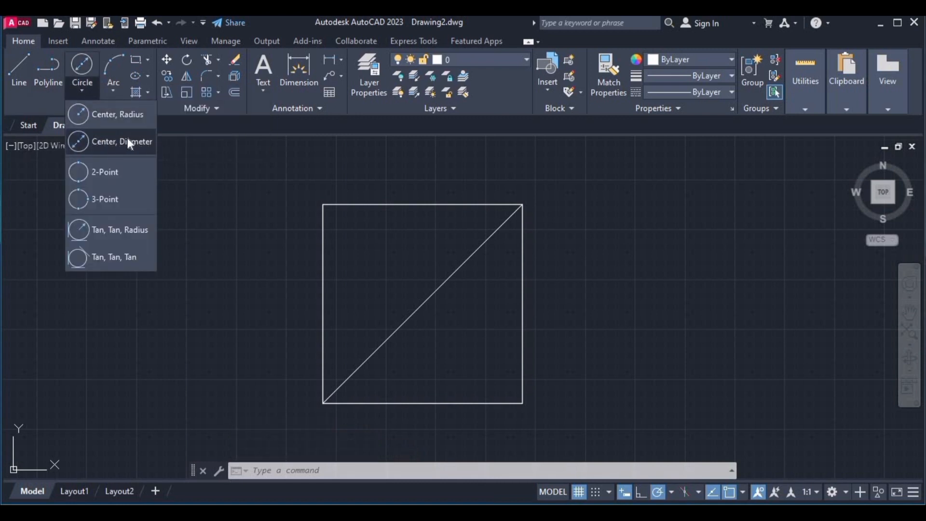
pyautogui.click(111, 141)
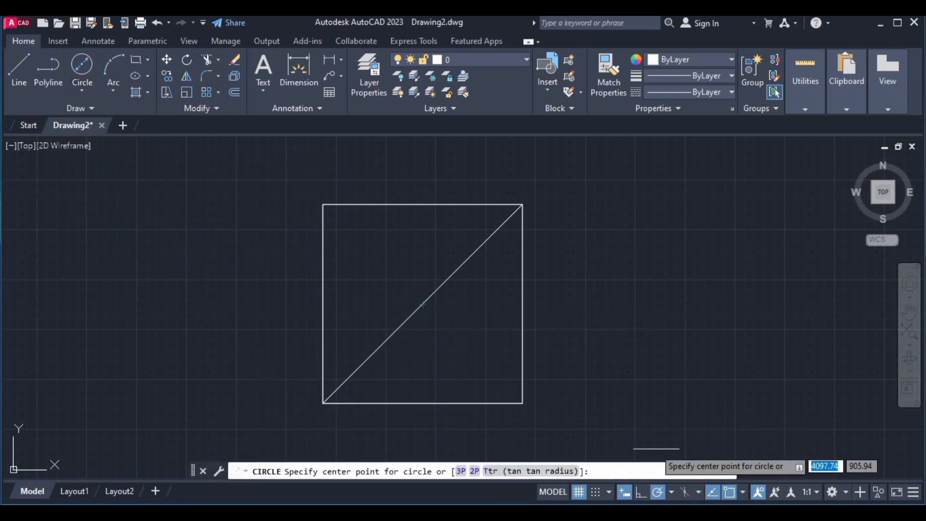
pyautogui.click(743, 493)
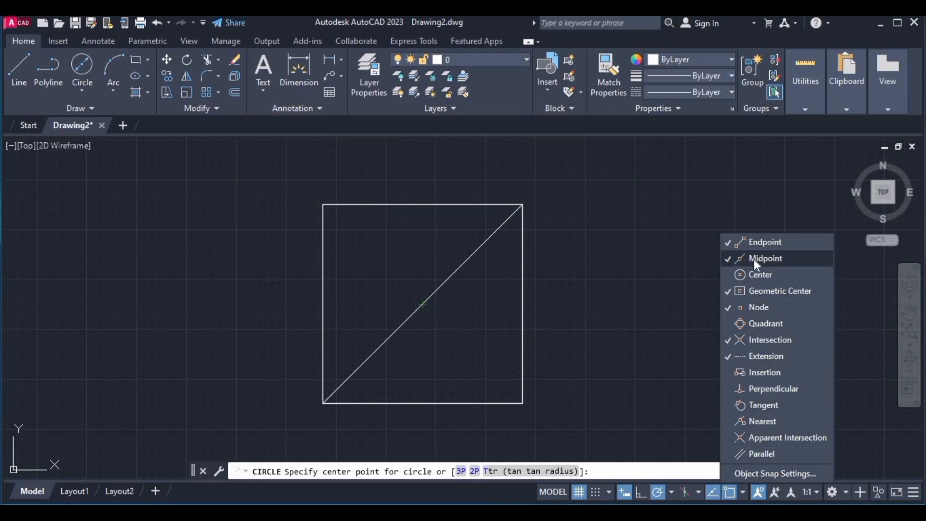
pyautogui.click(762, 259)
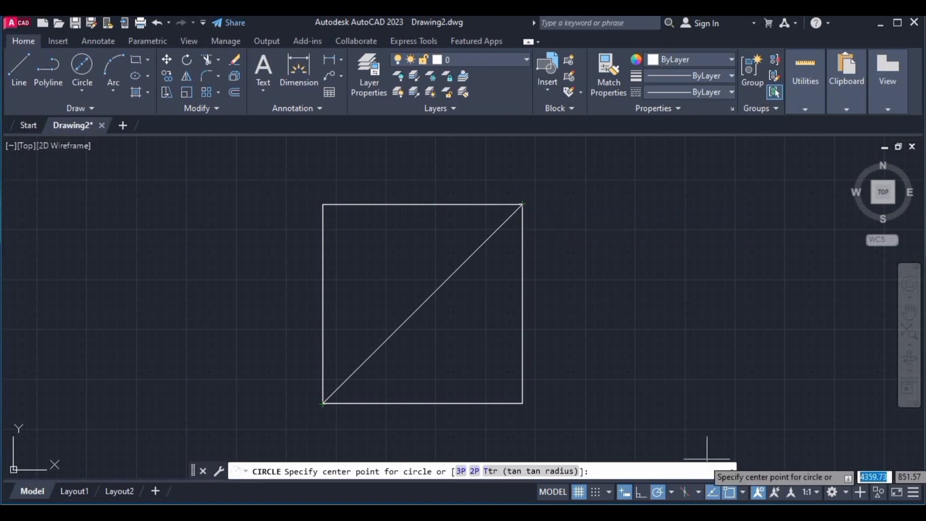
pyautogui.click(743, 488)
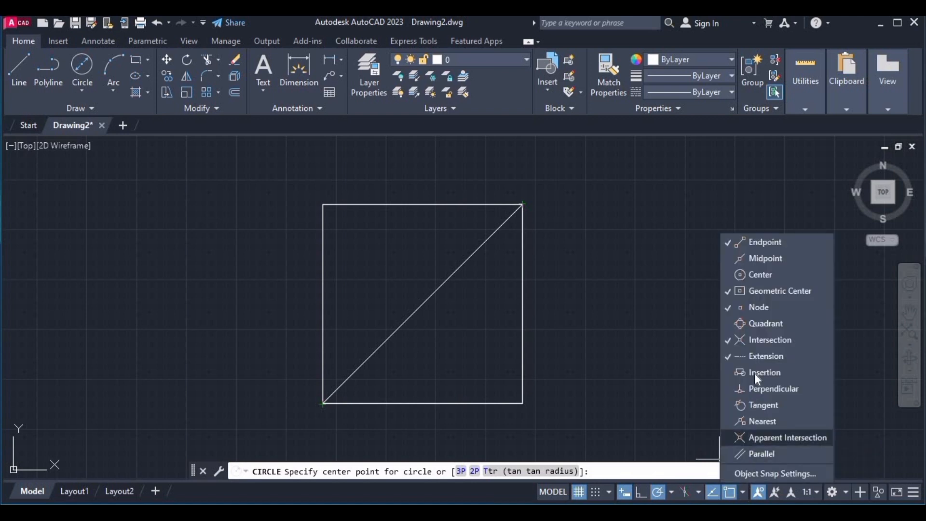
pyautogui.click(757, 259)
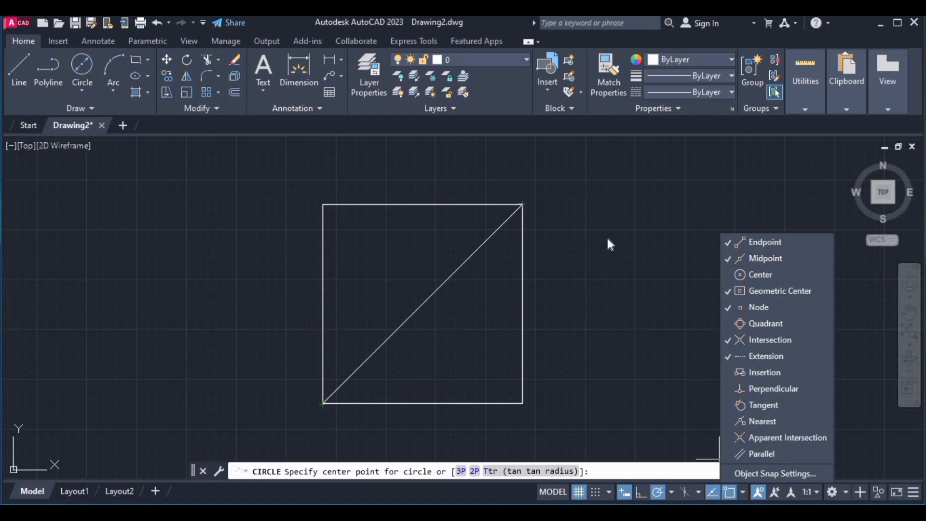
pyautogui.click(607, 242)
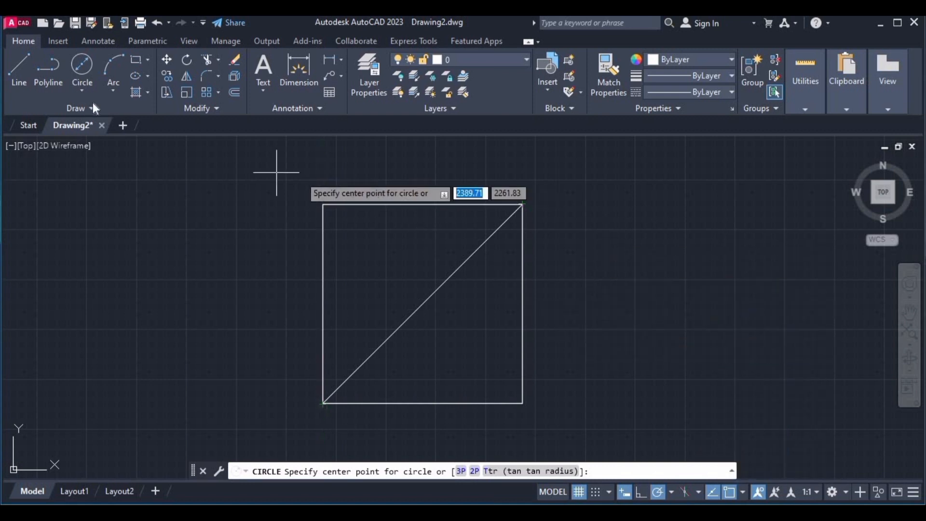
# Draw a Center, Diameter circle with a 400 mm diameter centered on the midpoint of the diagonal
pyautogui.click(82, 71)
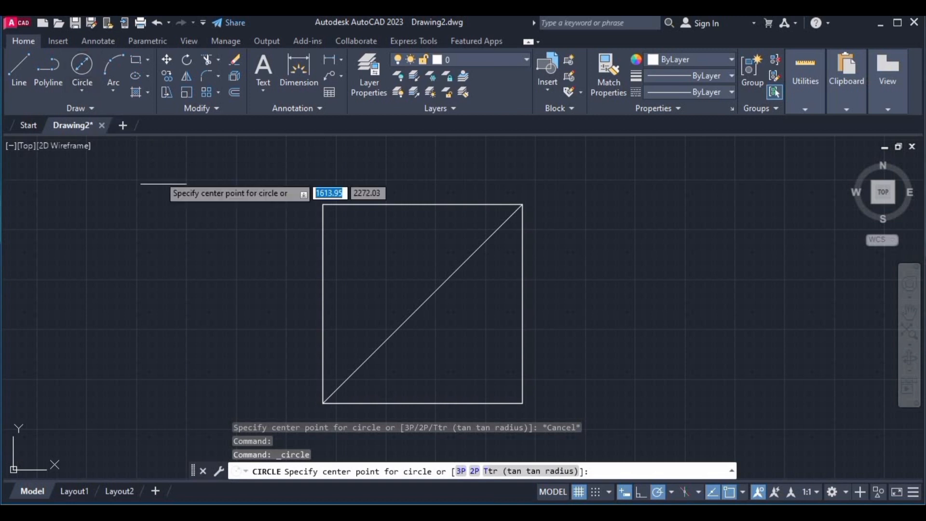
pyautogui.click(86, 91)
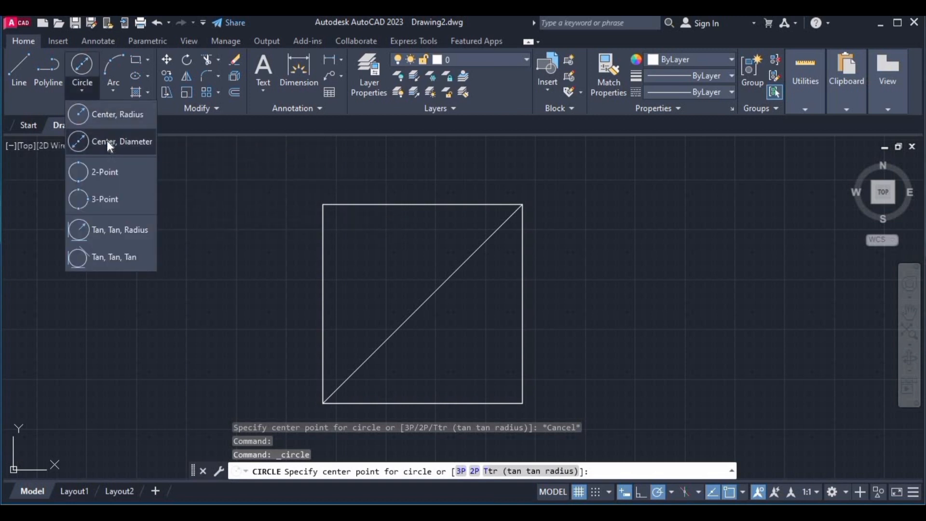
pyautogui.click(106, 140)
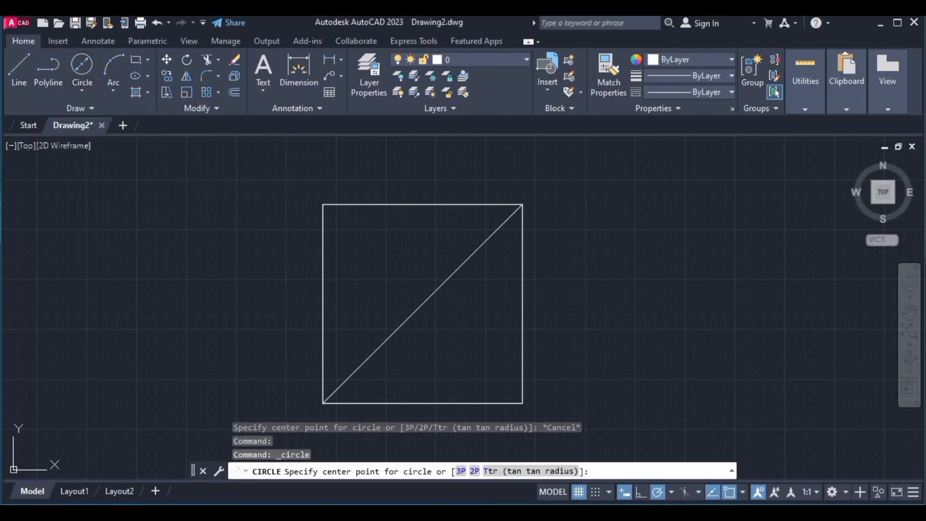
pyautogui.click(423, 304)
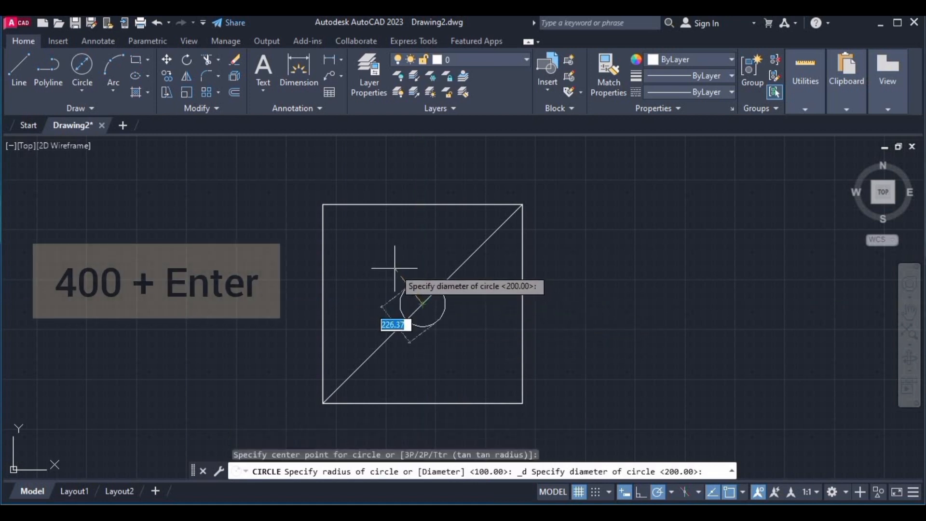
pyautogui.press('Return')
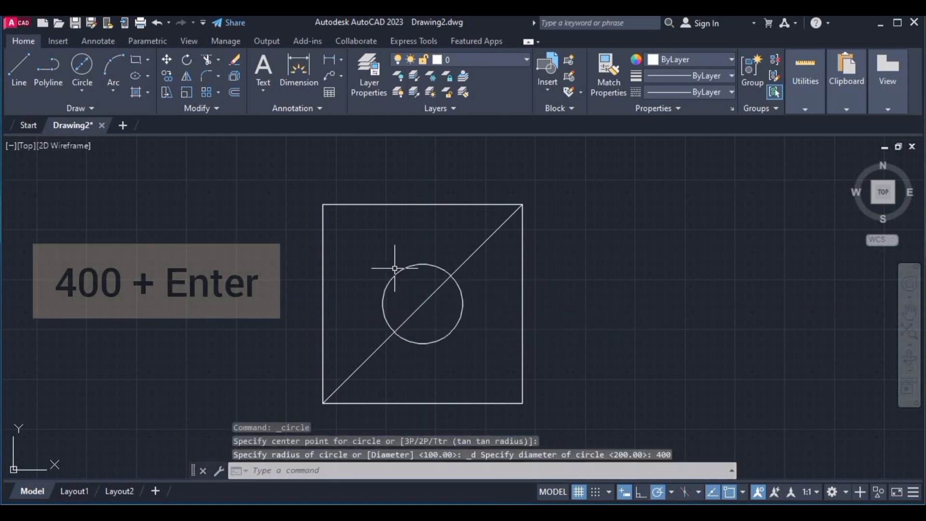
# Draw two 200 mm diameter circles, centered on the diagonal's ends at the square's lower-left and upper-right corners
pyautogui.click(81, 67)
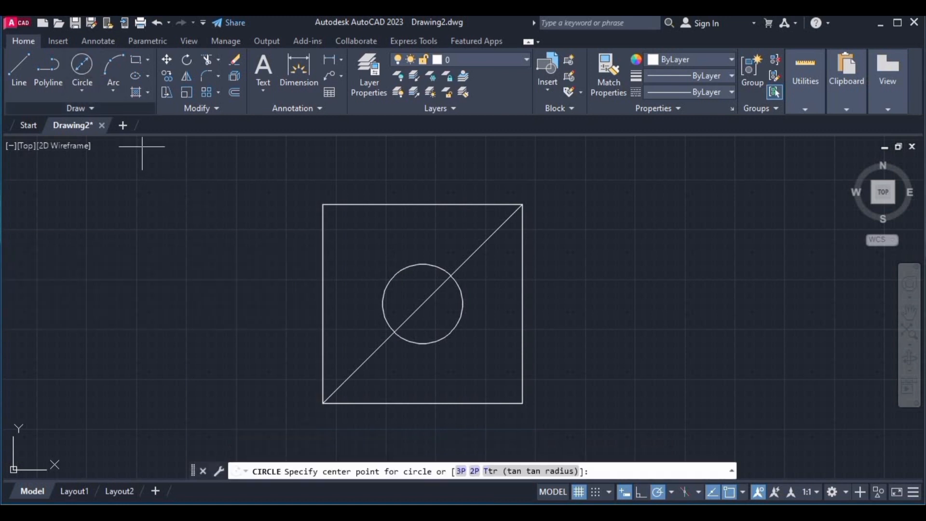
pyautogui.click(342, 386)
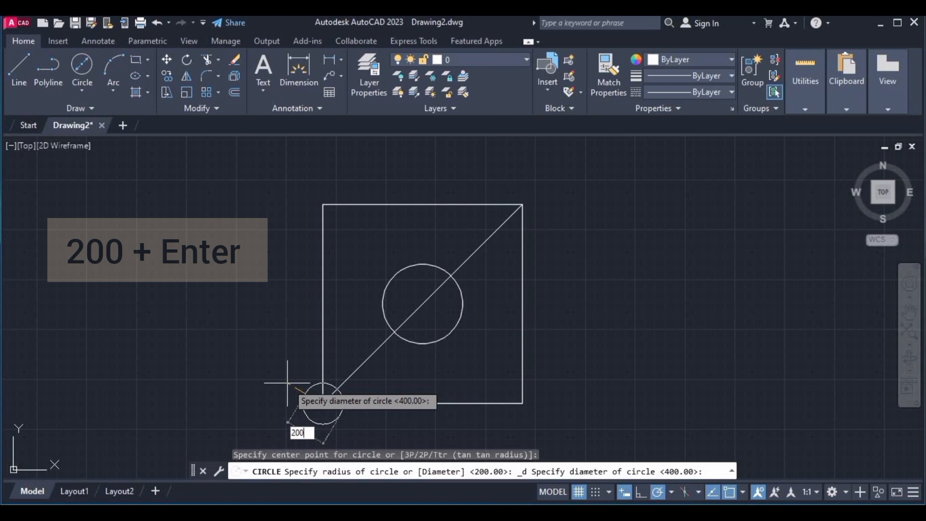
pyautogui.press('Return')
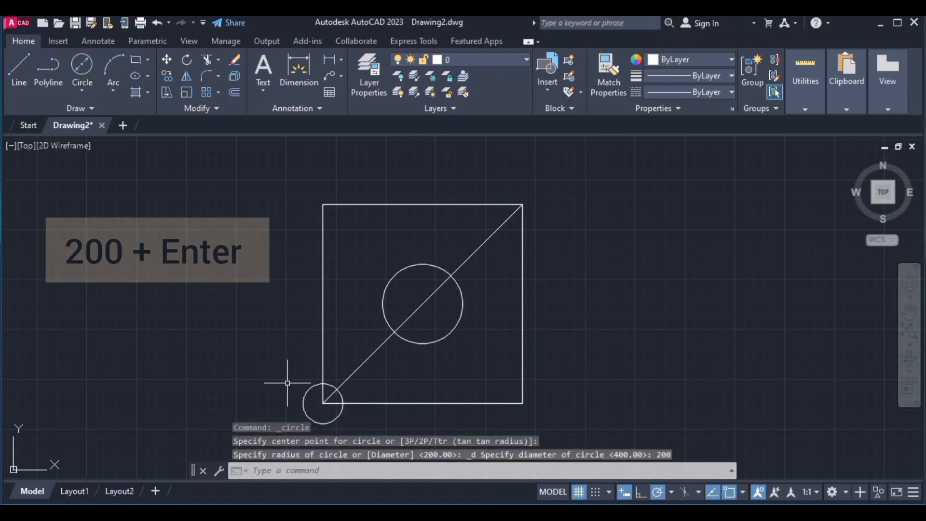
pyautogui.click(81, 65)
pyautogui.click(523, 204)
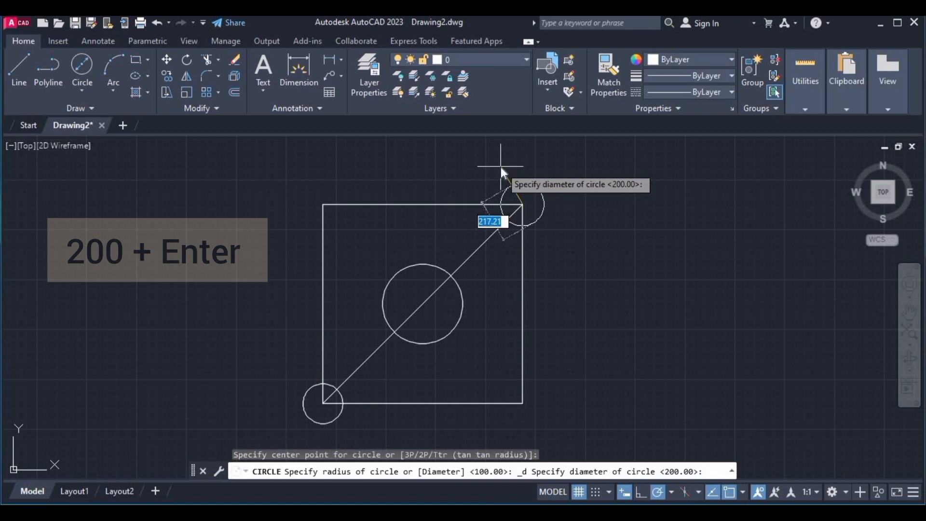
pyautogui.write('200')
pyautogui.press('Return')
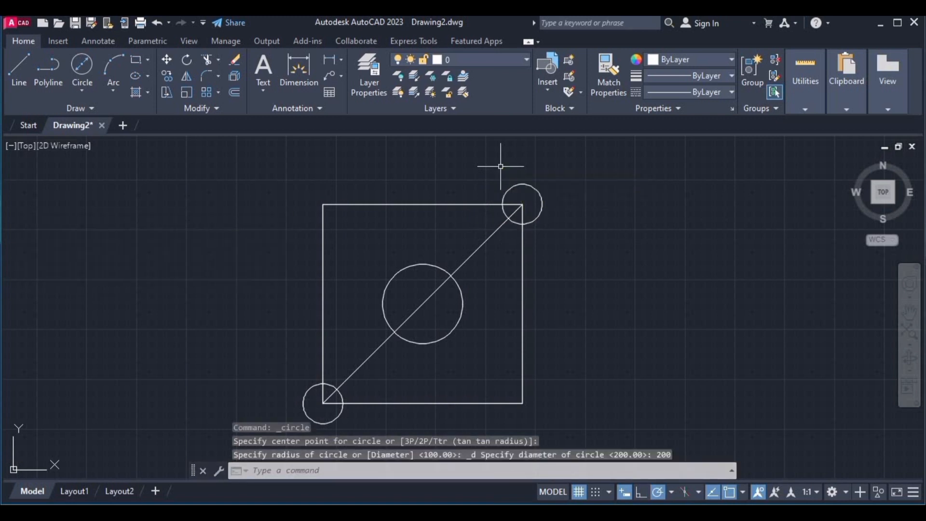
# Enable the Tangent object snap and draw a line tangent to the upper-left sides of the lower-left corner circle and the central circle
pyautogui.click(22, 70)
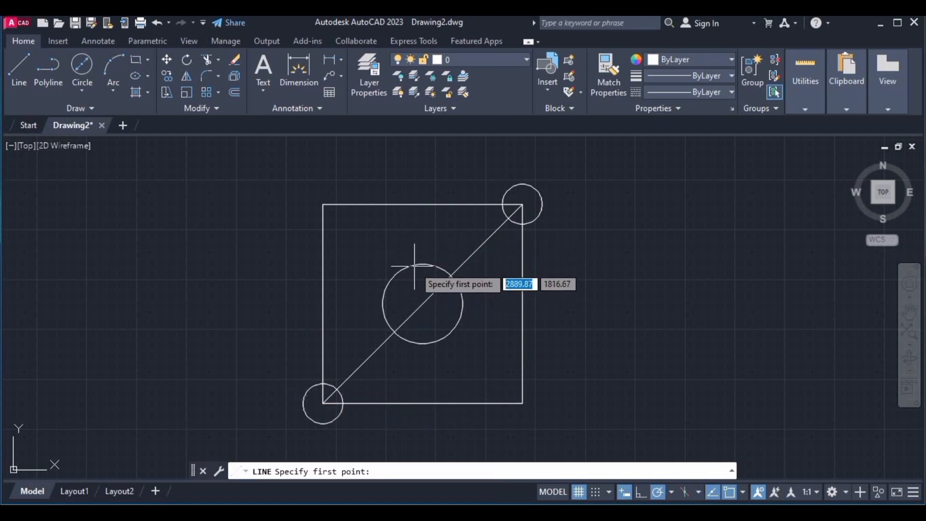
pyautogui.click(744, 495)
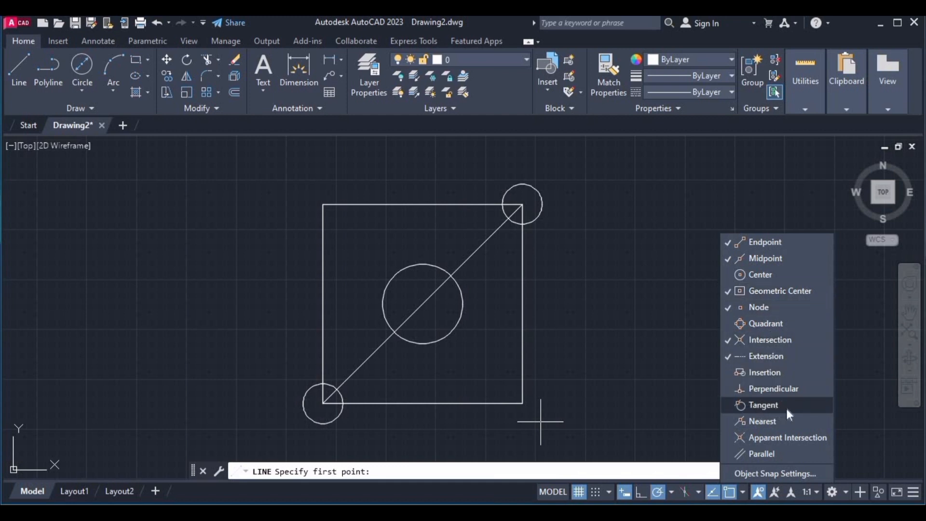
pyautogui.click(767, 405)
pyautogui.click(225, 325)
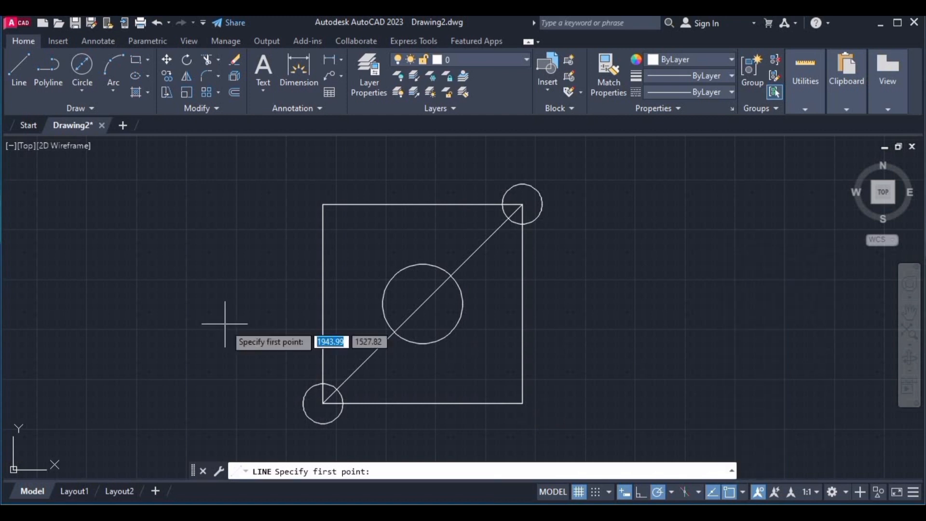
pyautogui.click(307, 389)
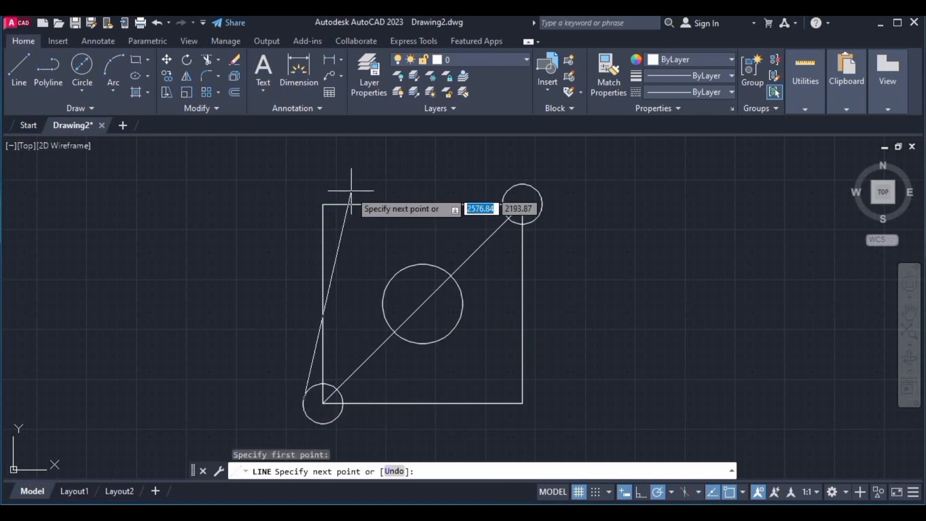
pyautogui.click(406, 264)
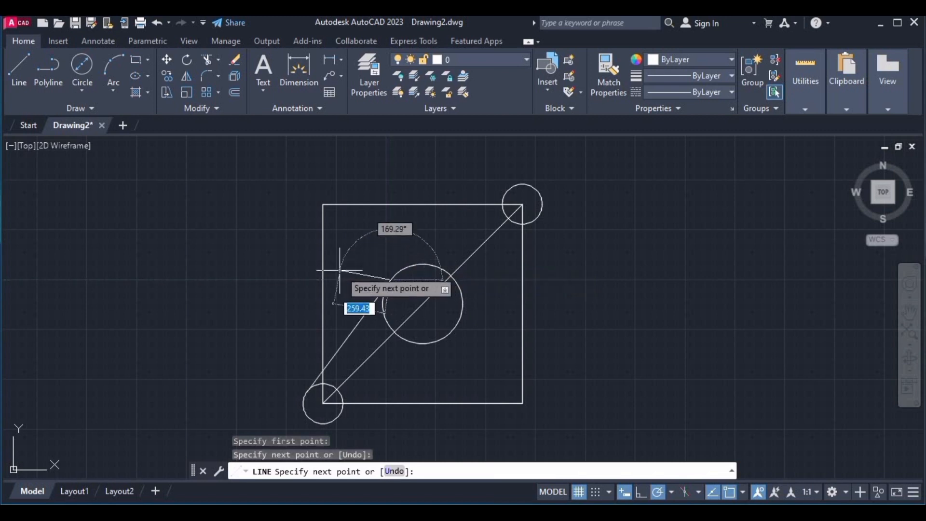
pyautogui.press('Escape')
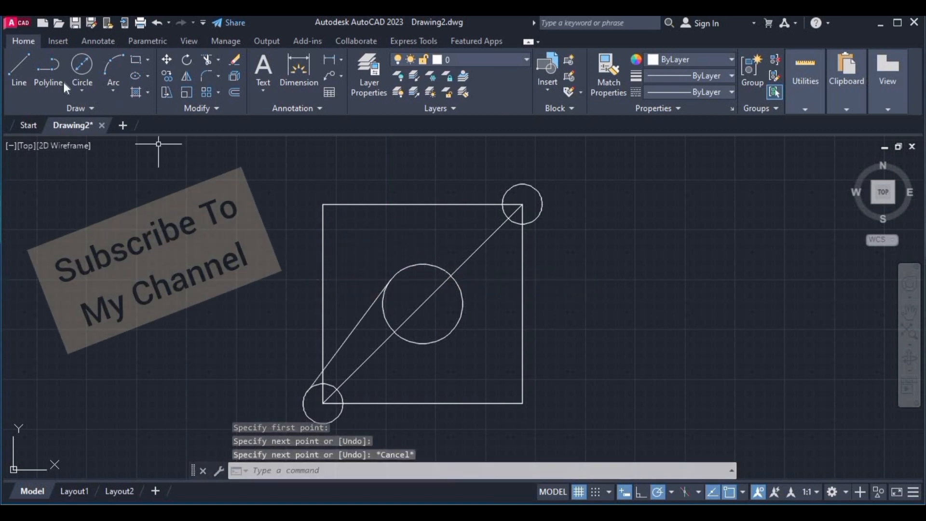
# Draw a line tangent to the lower-right sides of the lower-left corner circle and the central circle
pyautogui.click(19, 59)
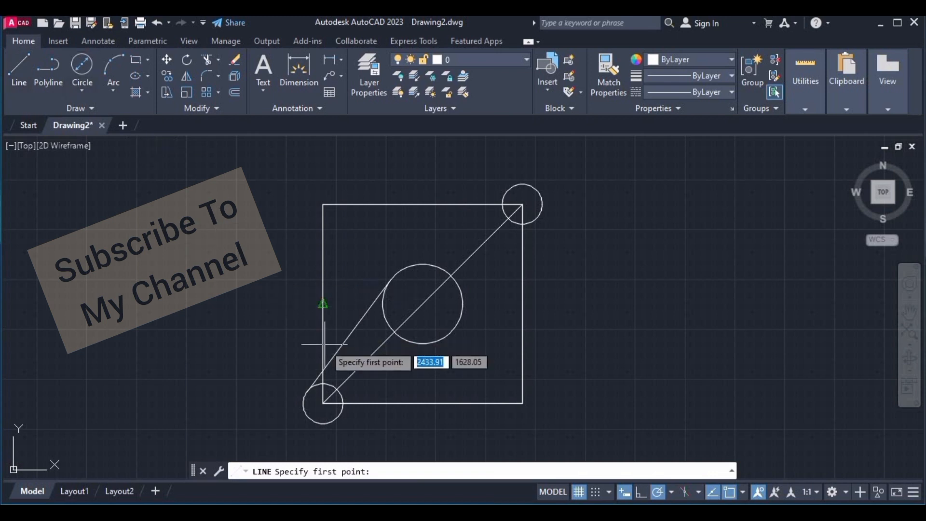
pyautogui.click(324, 423)
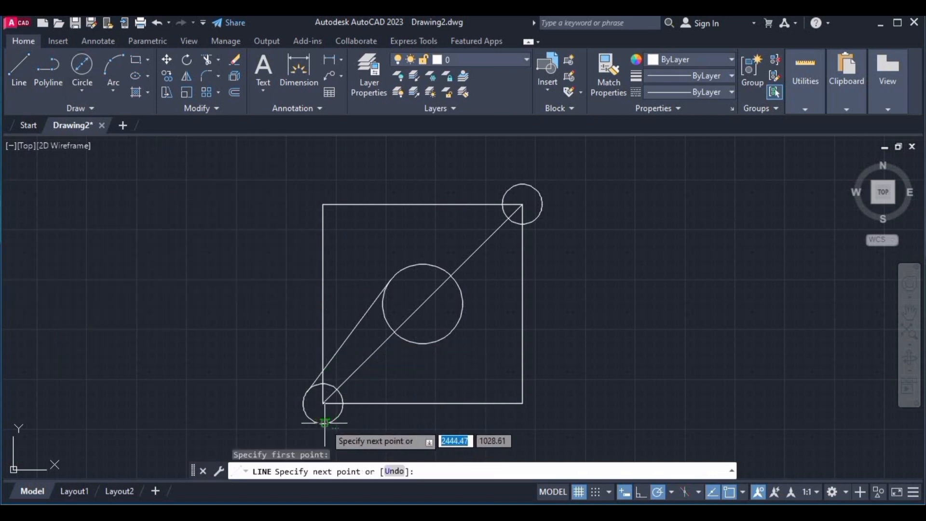
pyautogui.click(453, 330)
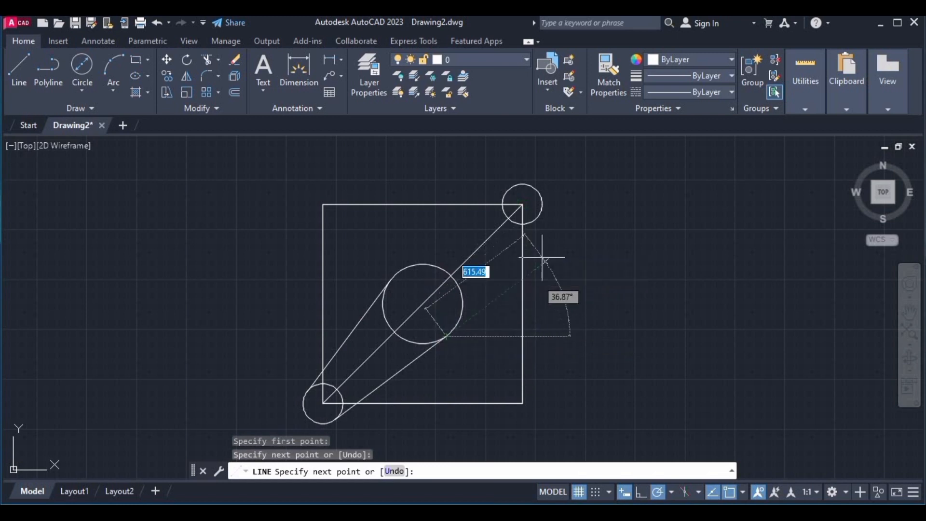
pyautogui.press('Escape')
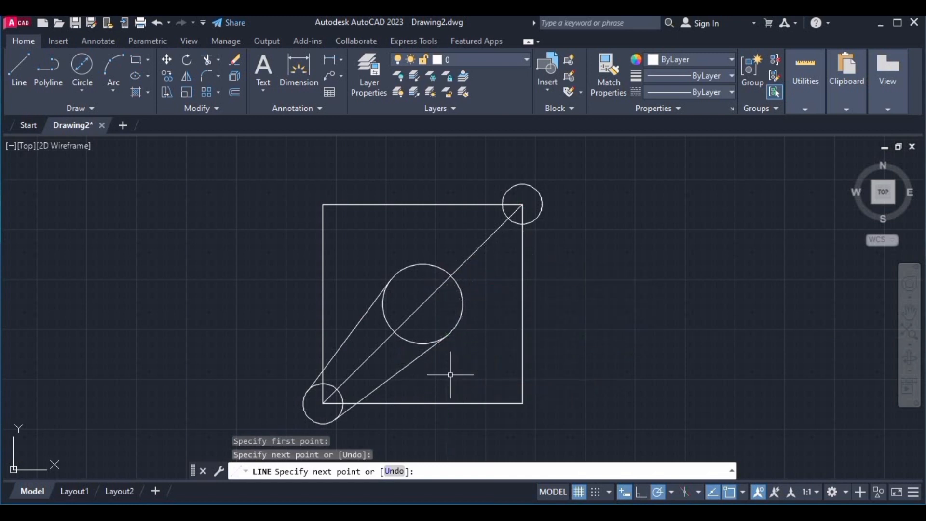
# Draw a line from the tangent on the upper-right corner circle to the existing lower tangent line's endpoint on the central circle
pyautogui.press('Return')
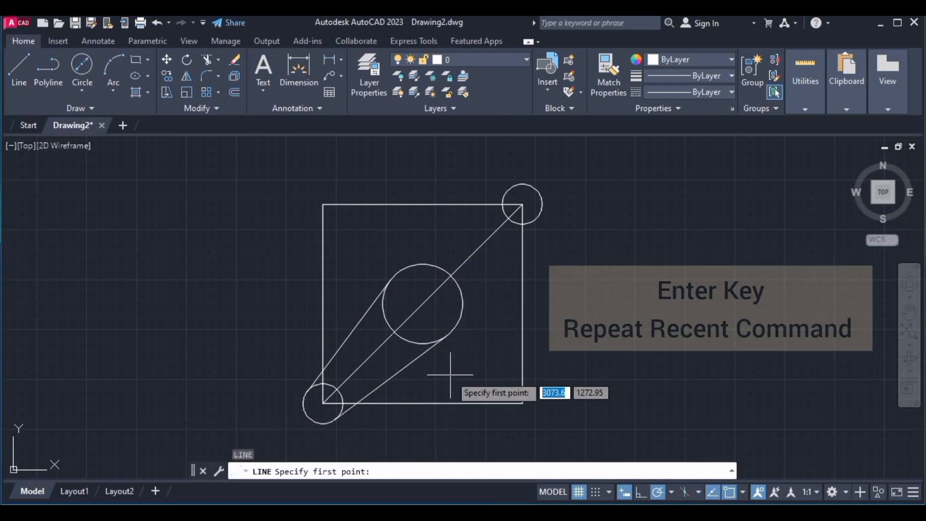
pyautogui.click(538, 213)
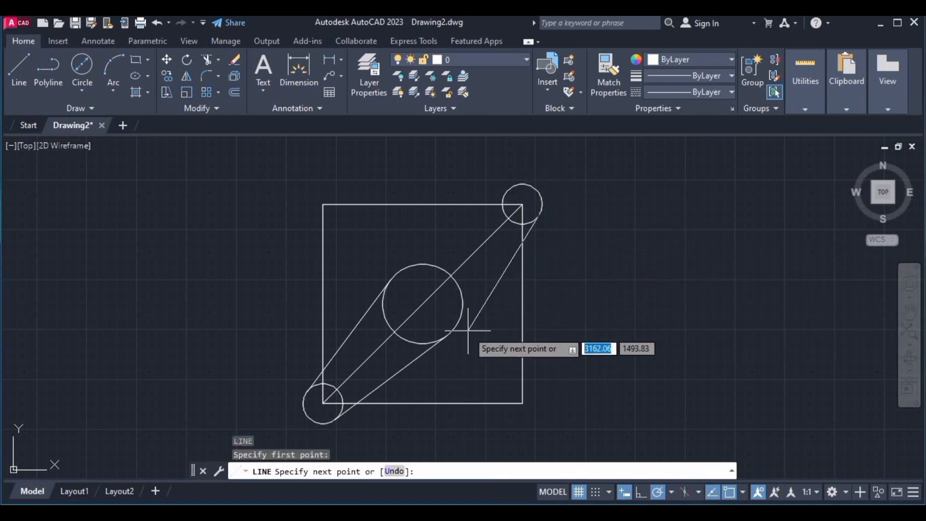
pyautogui.click(446, 335)
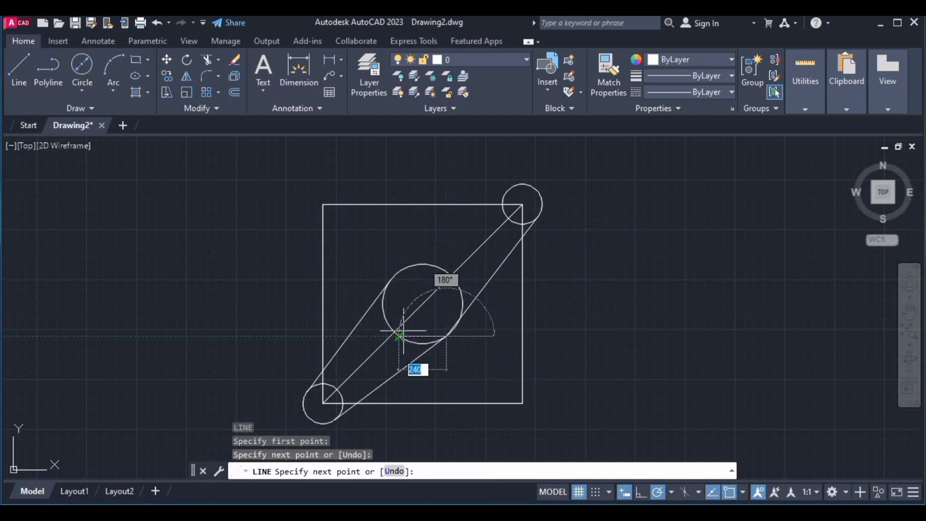
pyautogui.press('Escape')
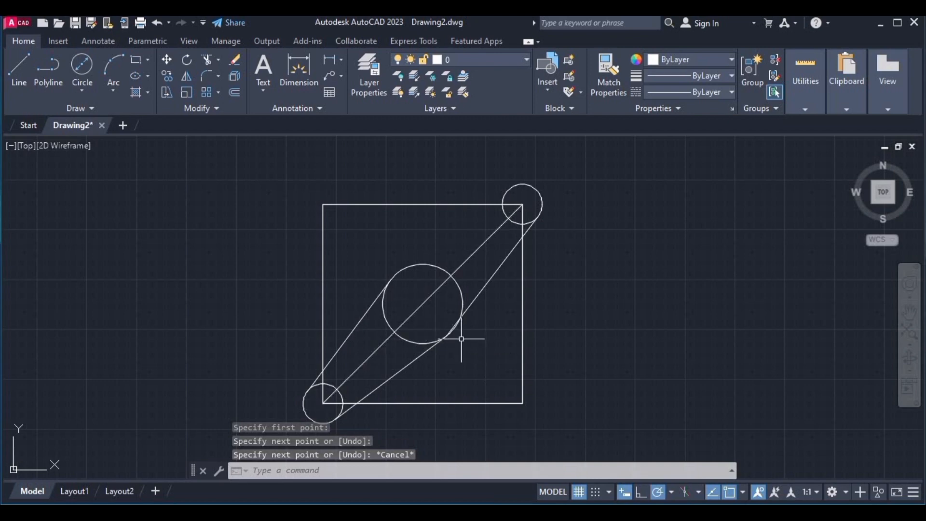
# Erase the line between the upper-right corner circle and the central circle that cuts across the central circle's edge
pyautogui.scroll(-3, 461, 340)
pyautogui.scroll(9, 447, 332)
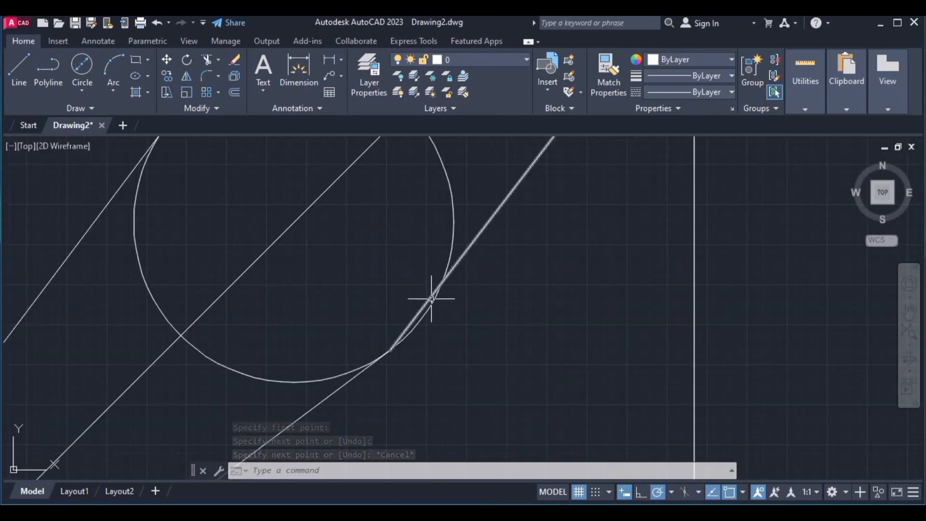
pyautogui.click(497, 214)
pyautogui.click(504, 202)
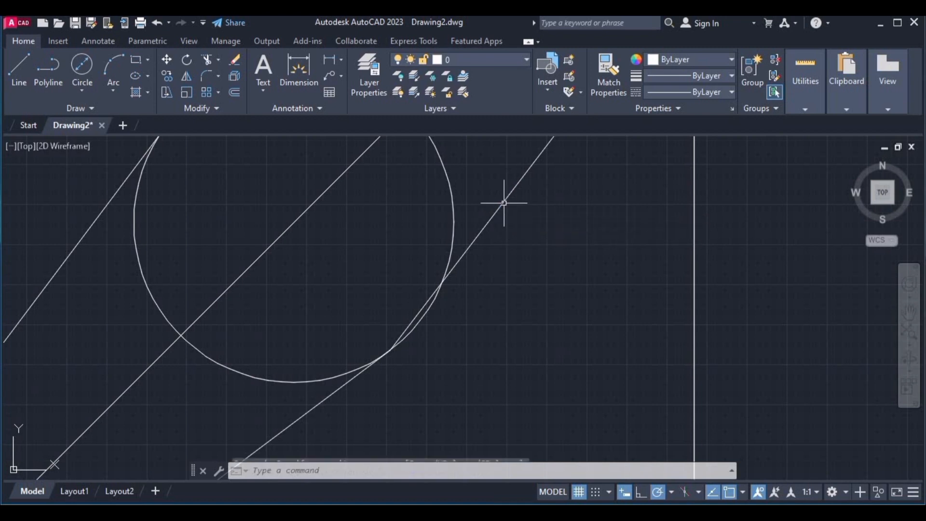
pyautogui.click(504, 202)
pyautogui.press('Delete')
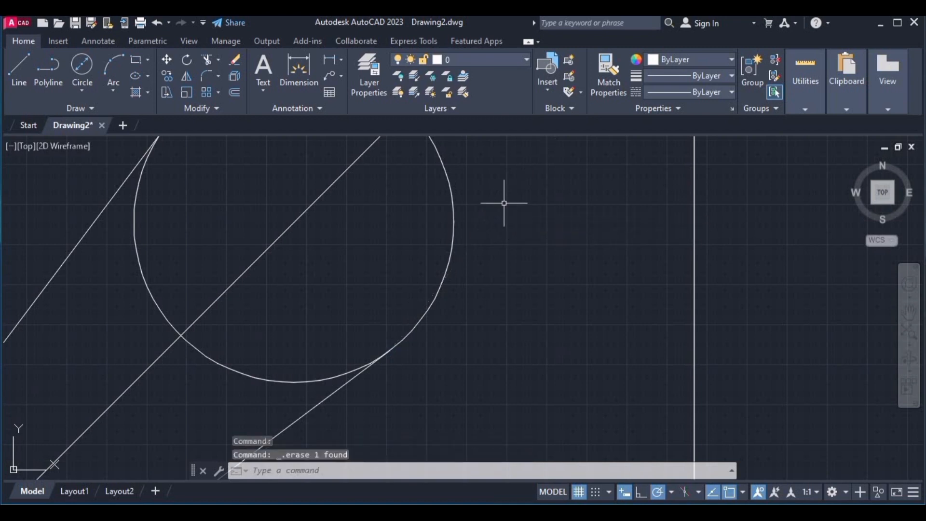
# Draw a line tangent to the lower-right sides of the central circle and the upper-right corner circle
pyautogui.scroll(-8, 486, 279)
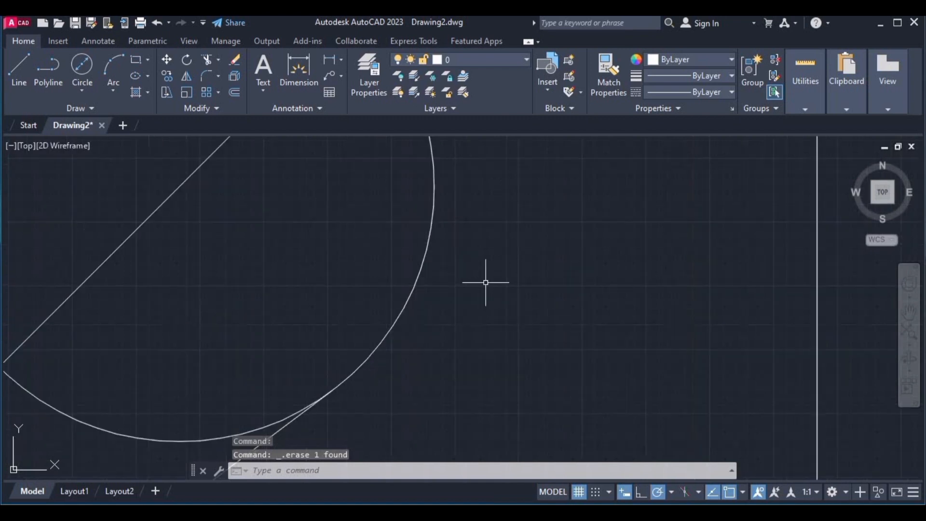
pyautogui.scroll(4, 492, 237)
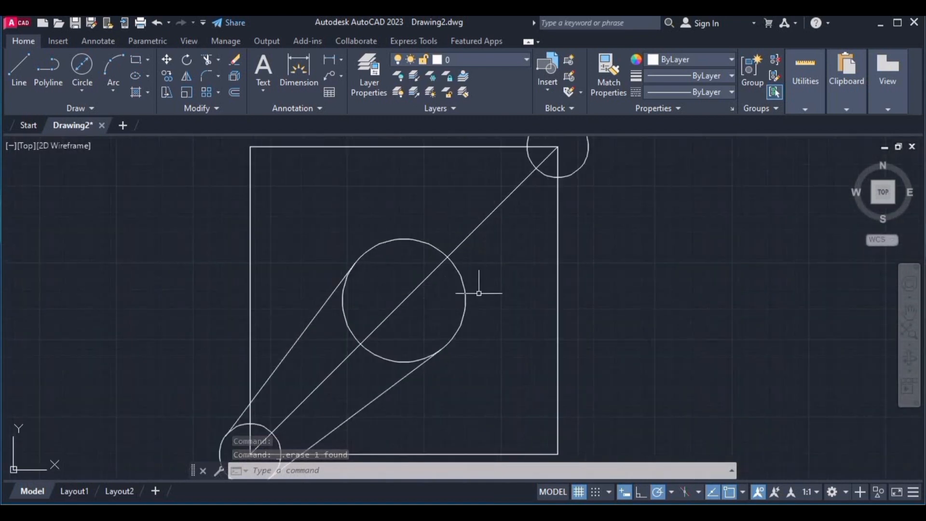
pyautogui.click(28, 68)
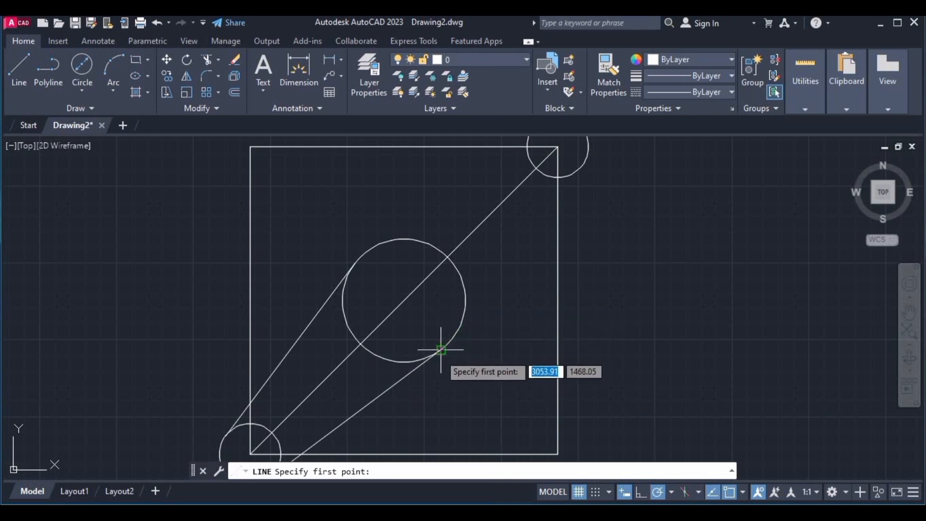
pyautogui.click(466, 294)
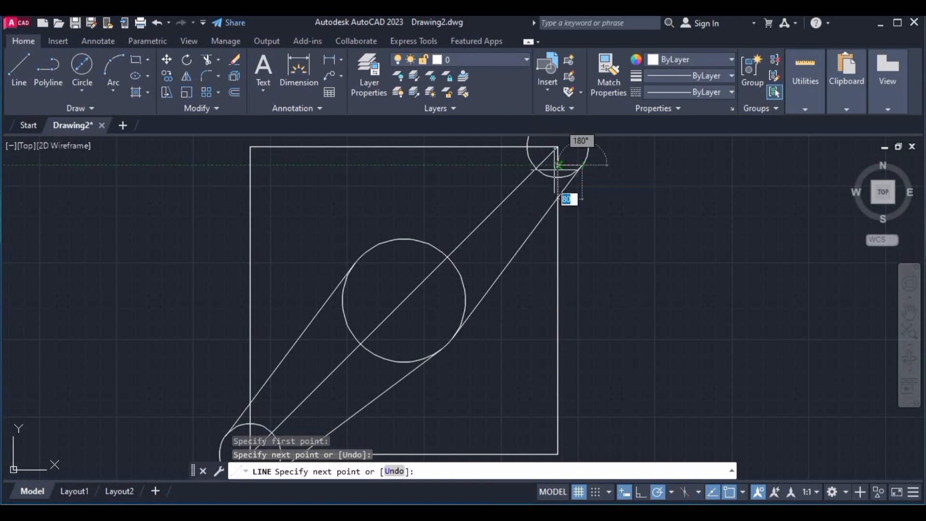
pyautogui.press('Escape')
# Draw a line tangent to the upper-left sides of the central circle and the upper-right corner circle
pyautogui.press('Return')
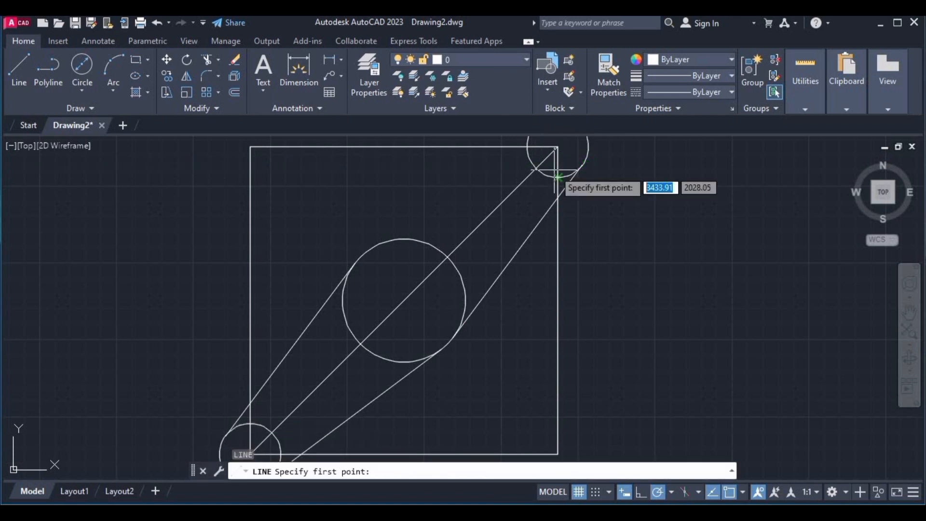
pyautogui.scroll(2, 394, 235)
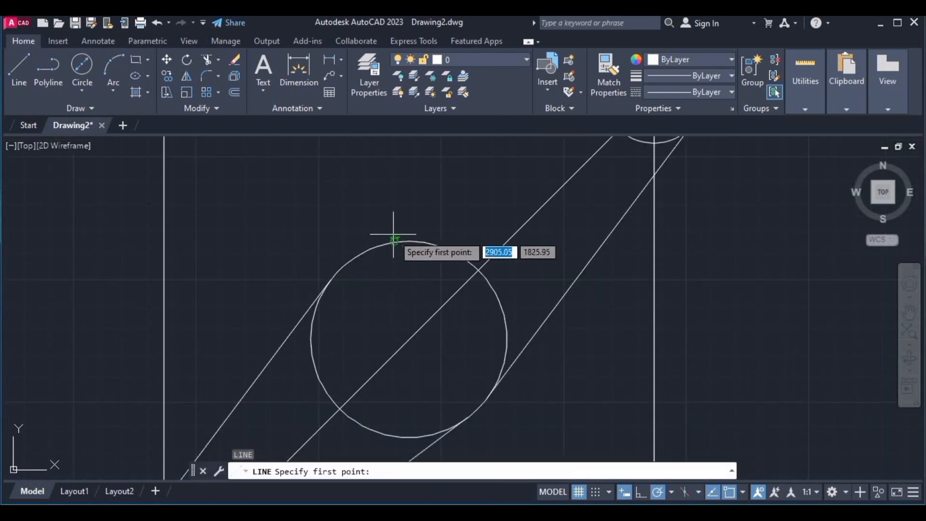
pyautogui.scroll(-4, 394, 235)
pyautogui.click(496, 179)
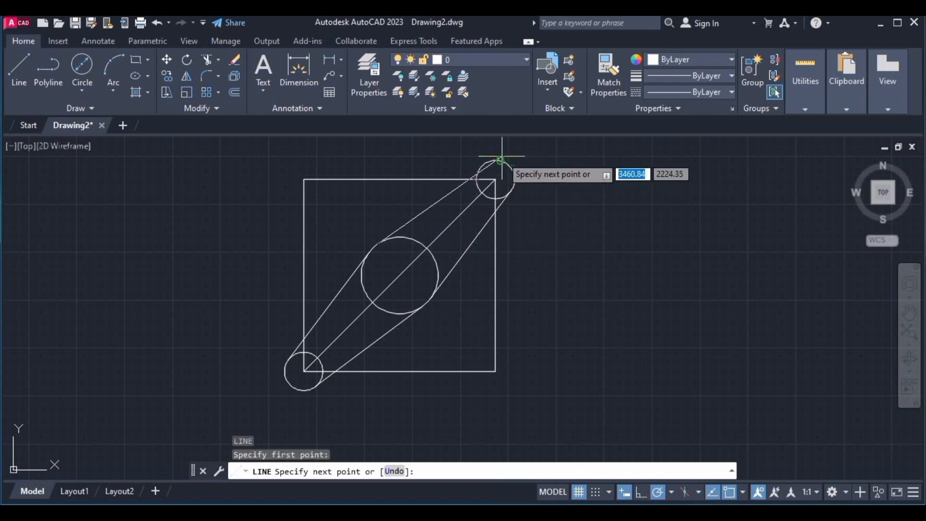
pyautogui.press('Escape')
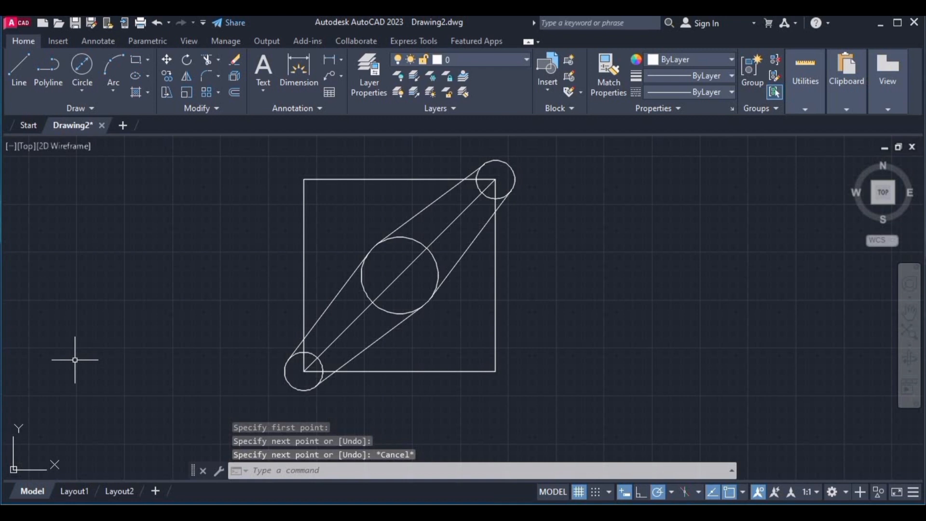
pyautogui.scroll(3, 285, 285)
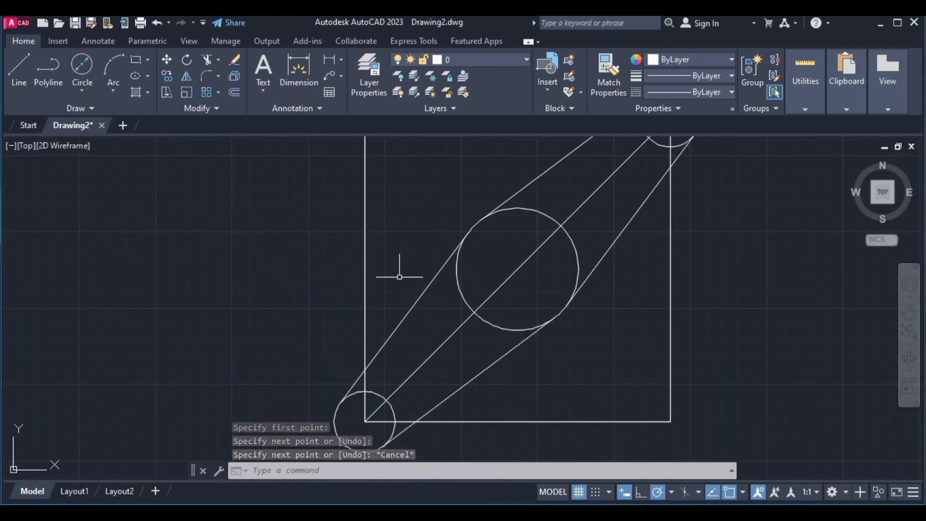